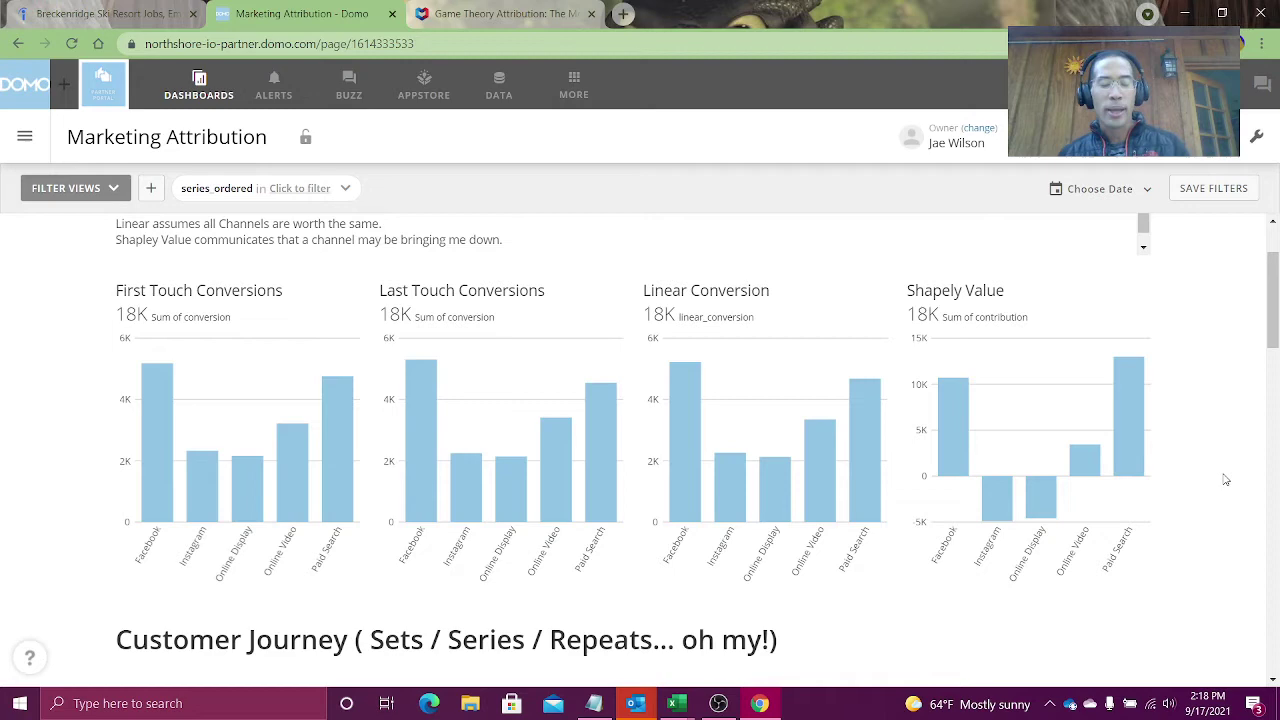
Switch to the attribution data workbook in Excel and examine its impression rows and the Paid Search conversion record in row 24
{"action": "key", "text": "alt+Tab"}
{"action": "key", "text": "alt+Tab"}
{"action": "key", "text": "alt+Tab"}
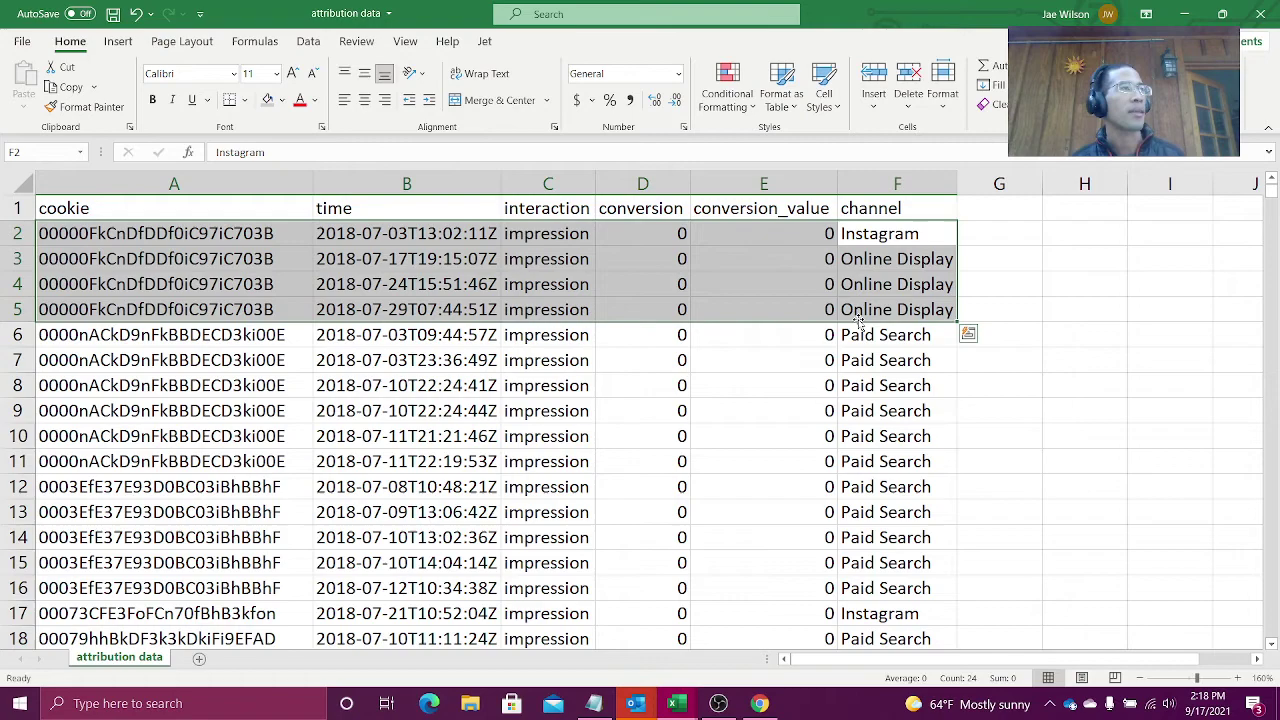
{"action": "scroll", "coordinate": [522, 488], "scroll_direction": "down", "scroll_amount": 2}
{"action": "scroll", "coordinate": [522, 488], "scroll_direction": "down", "scroll_amount": 4}
{"action": "left_click", "coordinate": [522, 488]}
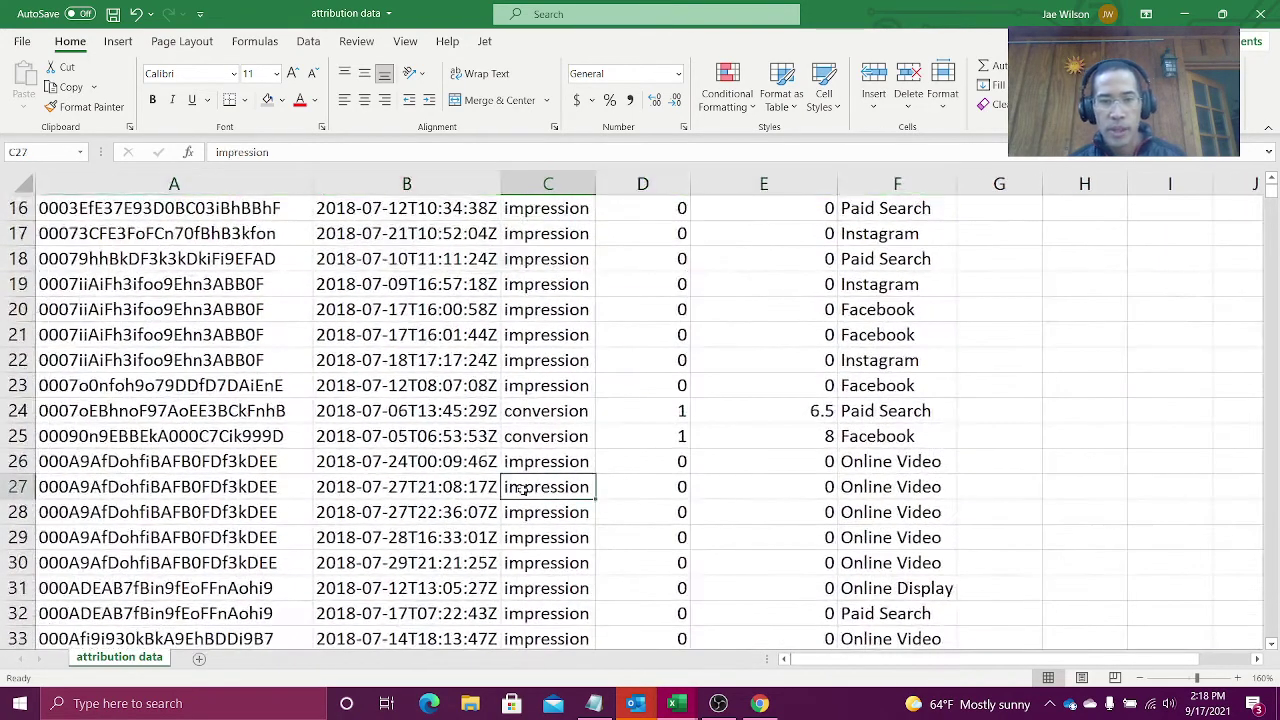
{"action": "left_click_drag", "start_coordinate": [866, 415], "coordinate": [222, 410]}
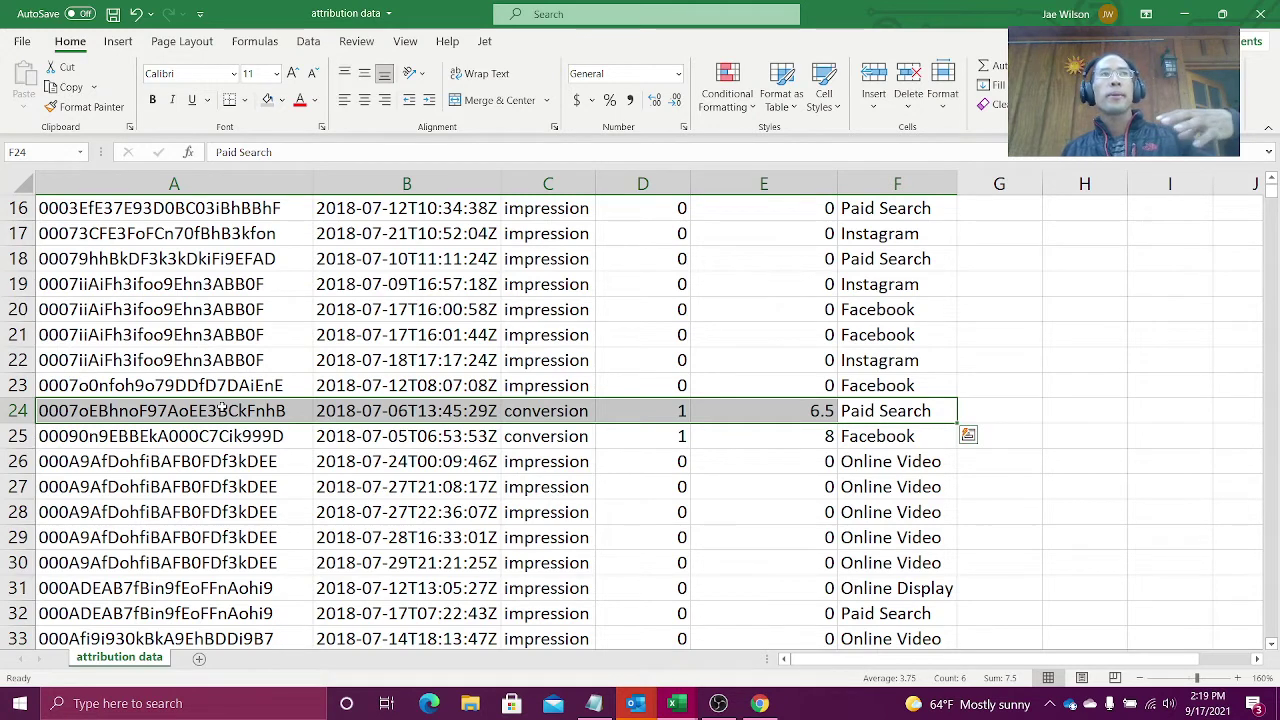
Return to the Domo Marketing Attribution dashboard and compare channel values across the First Touch, Last Touch, Linear and Shapely Value charts
{"action": "key", "text": "alt+Tab"}
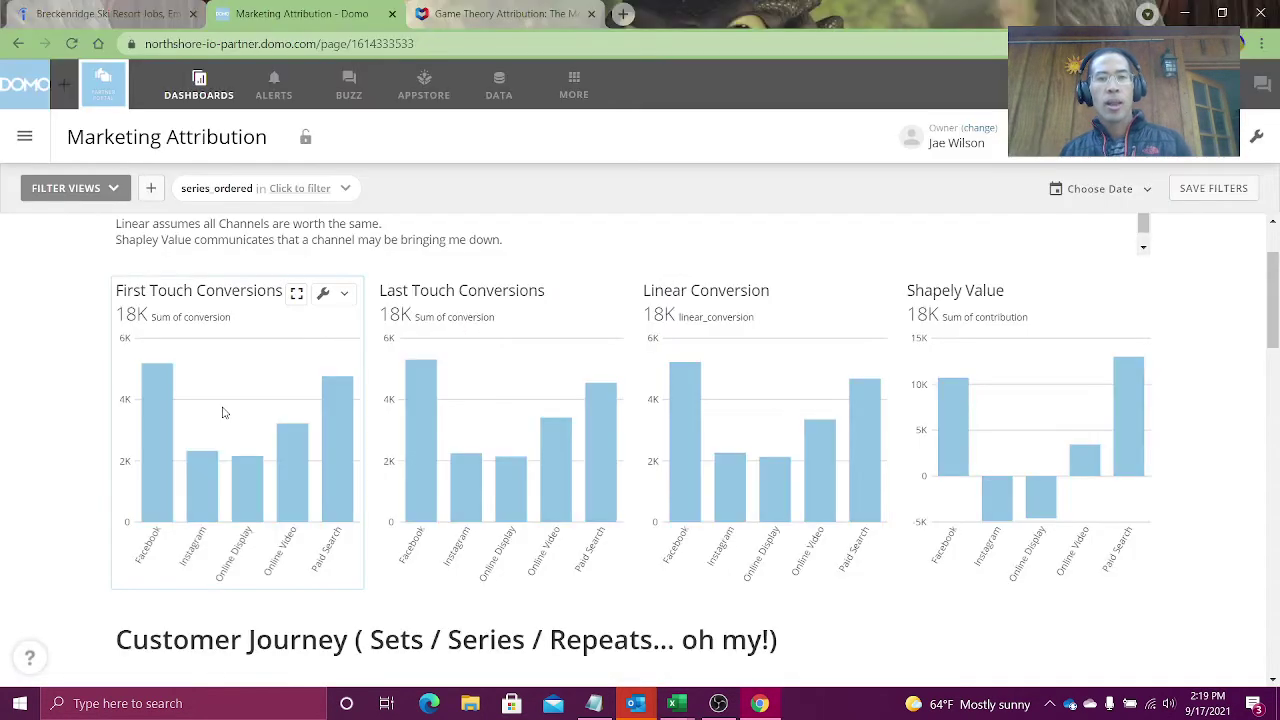
{"action": "scroll", "coordinate": [3, 363], "scroll_direction": "up", "scroll_amount": 1}
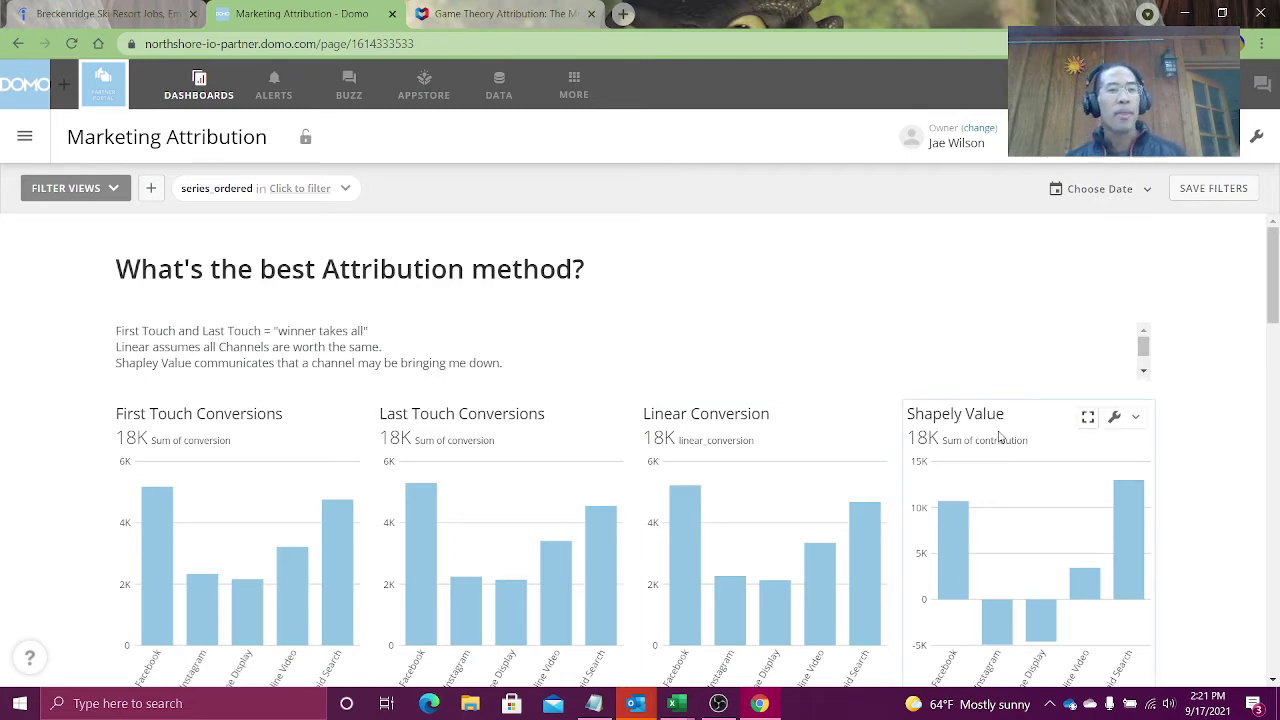
{"action": "scroll", "coordinate": [998, 436], "scroll_direction": "down", "scroll_amount": 1}
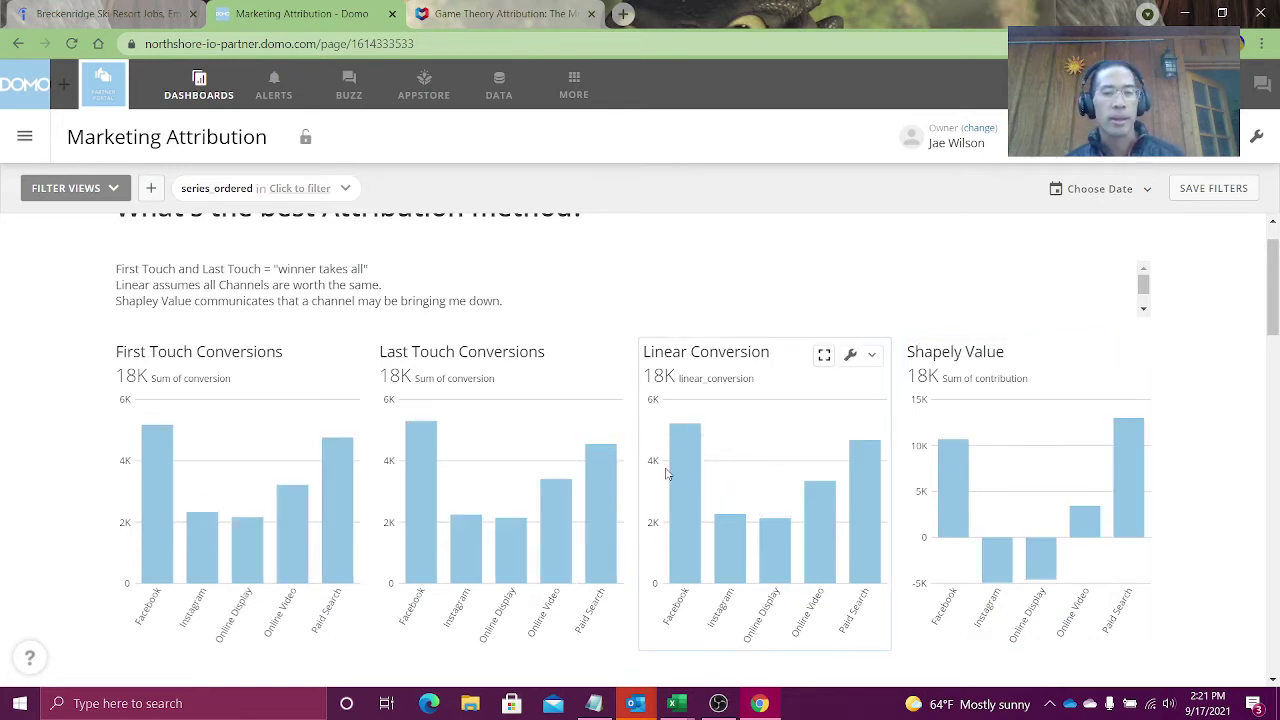
{"action": "mouse_move", "coordinate": [677, 479]}
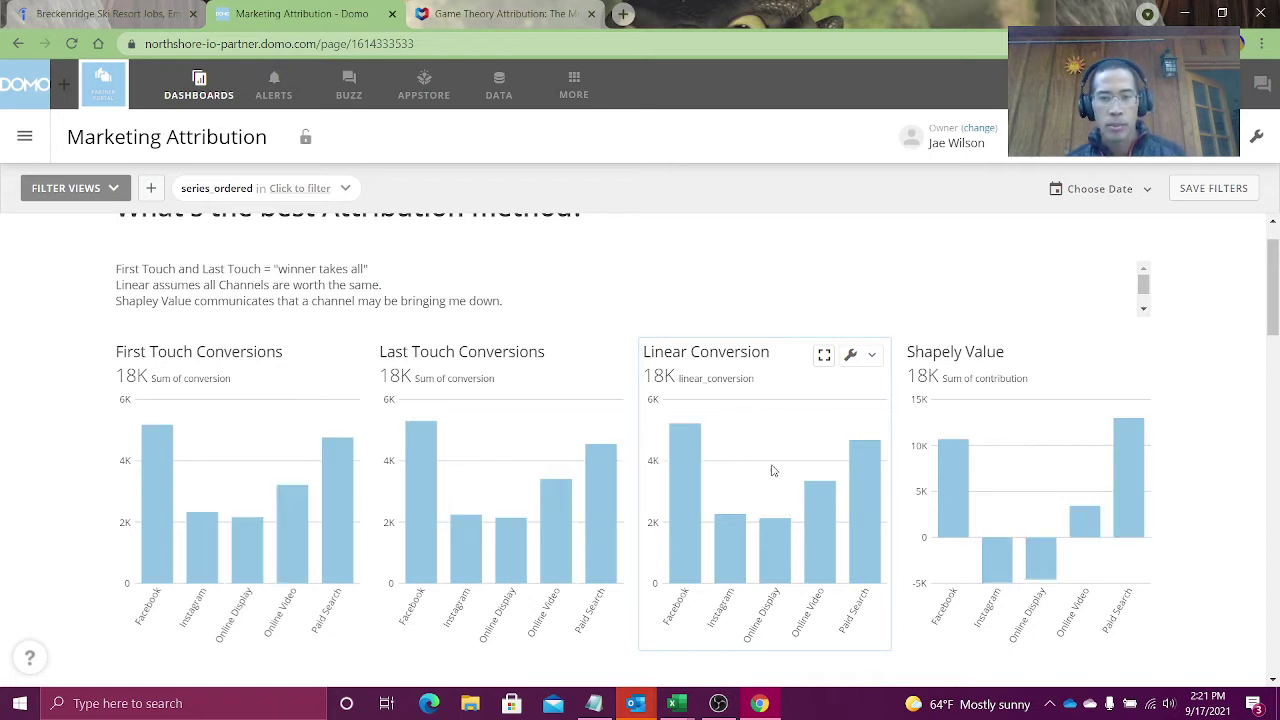
{"action": "mouse_move", "coordinate": [864, 487]}
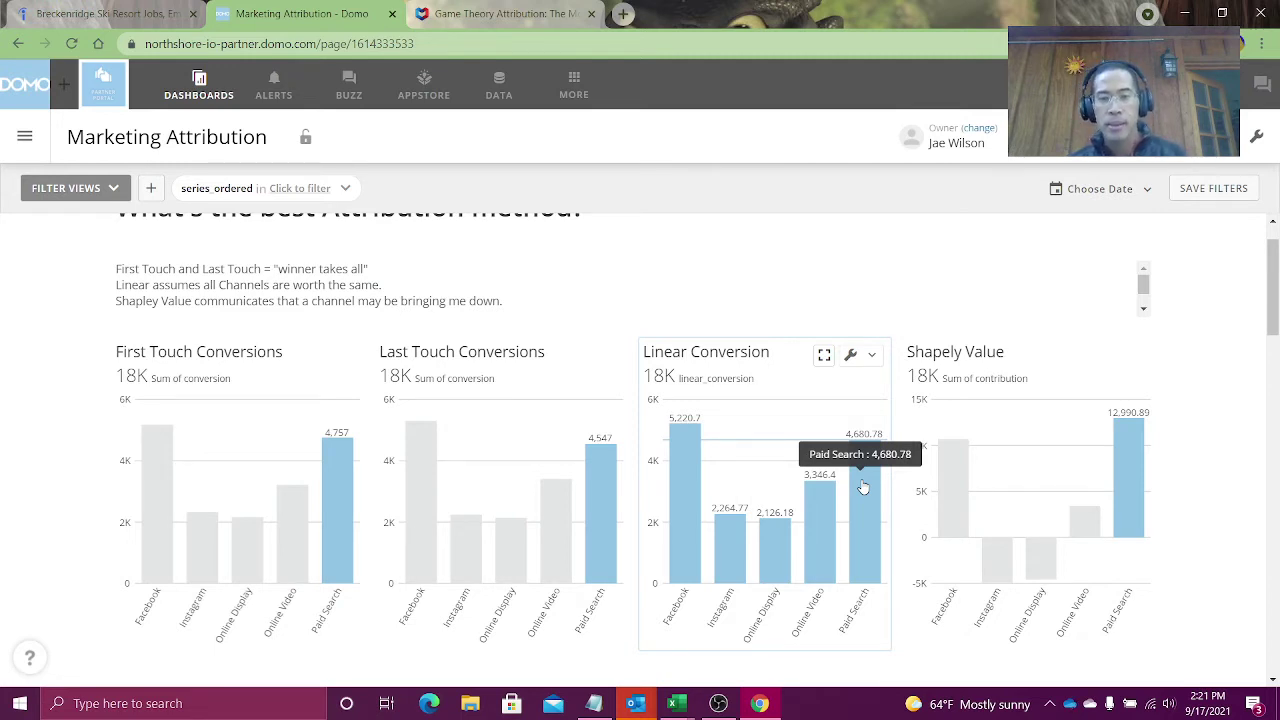
{"action": "mouse_move", "coordinate": [820, 510]}
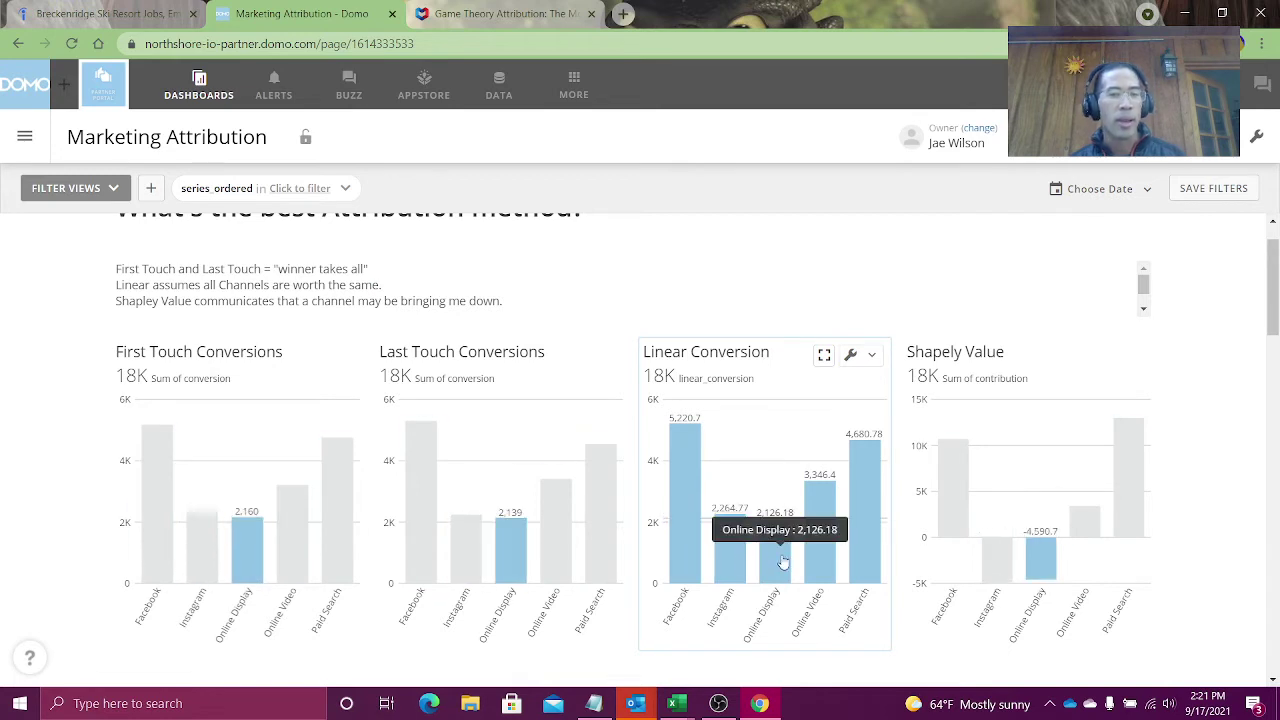
{"action": "mouse_move", "coordinate": [735, 553]}
{"action": "mouse_move", "coordinate": [783, 556]}
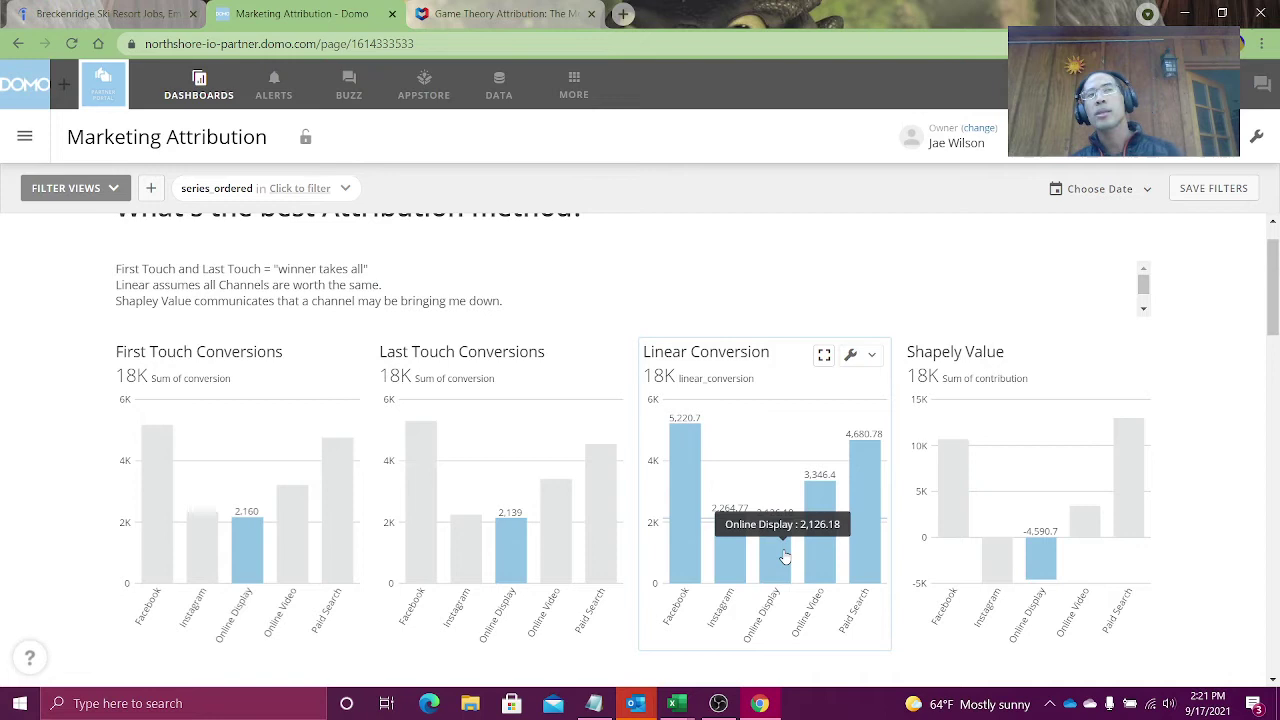
{"action": "mouse_move", "coordinate": [998, 575]}
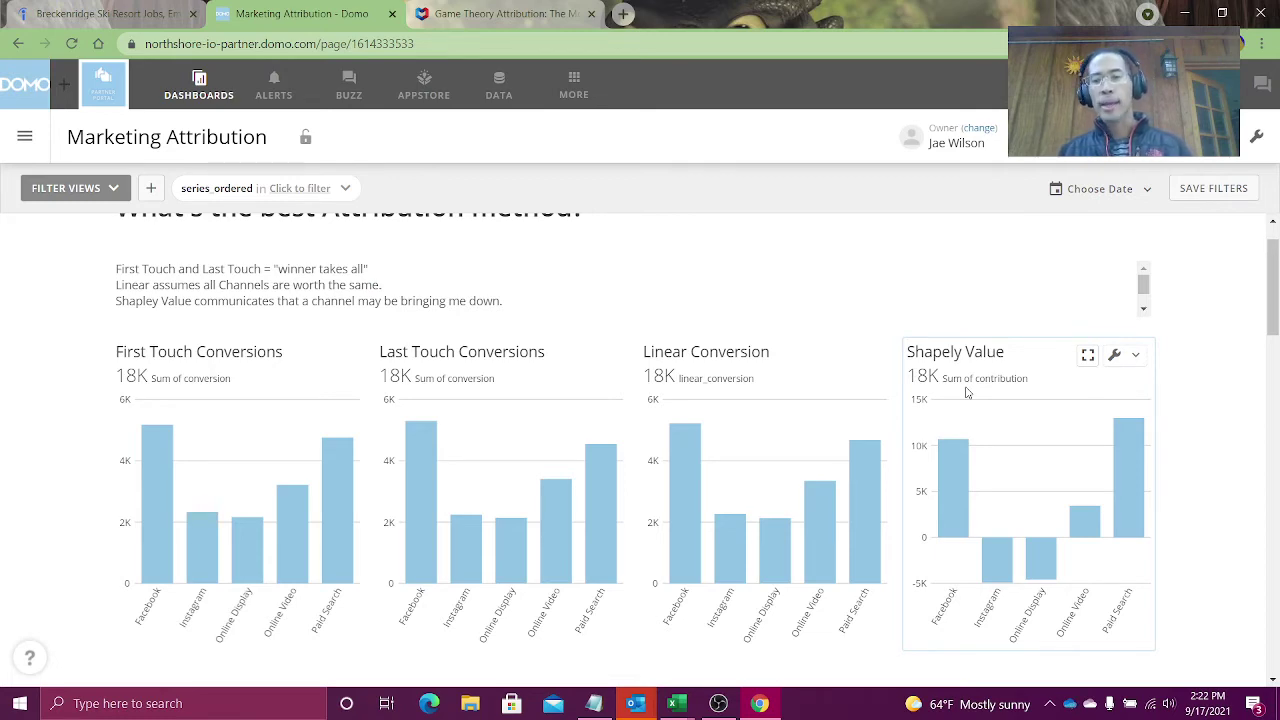
Filter the dashboard by the Facebook - Instagram set from the Top 10 Sets table
{"action": "scroll", "coordinate": [966, 392], "scroll_direction": "down", "scroll_amount": 1}
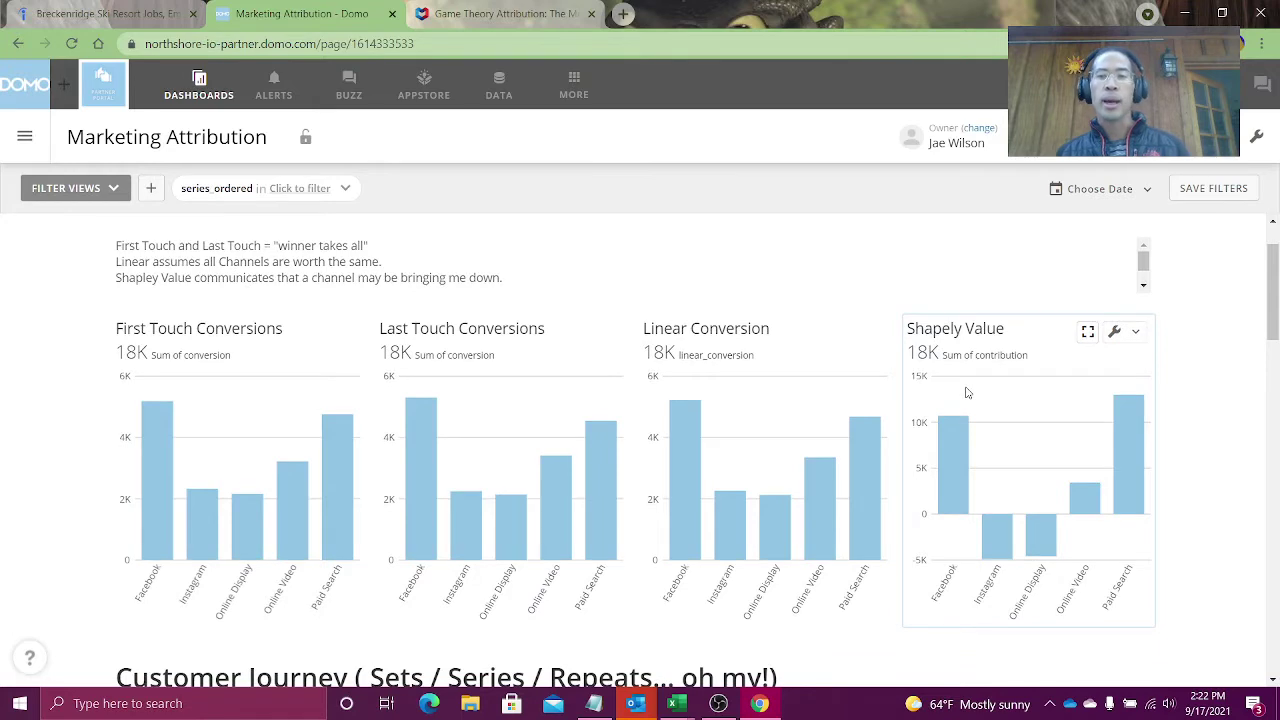
{"action": "scroll", "coordinate": [966, 392], "scroll_direction": "down", "scroll_amount": 3}
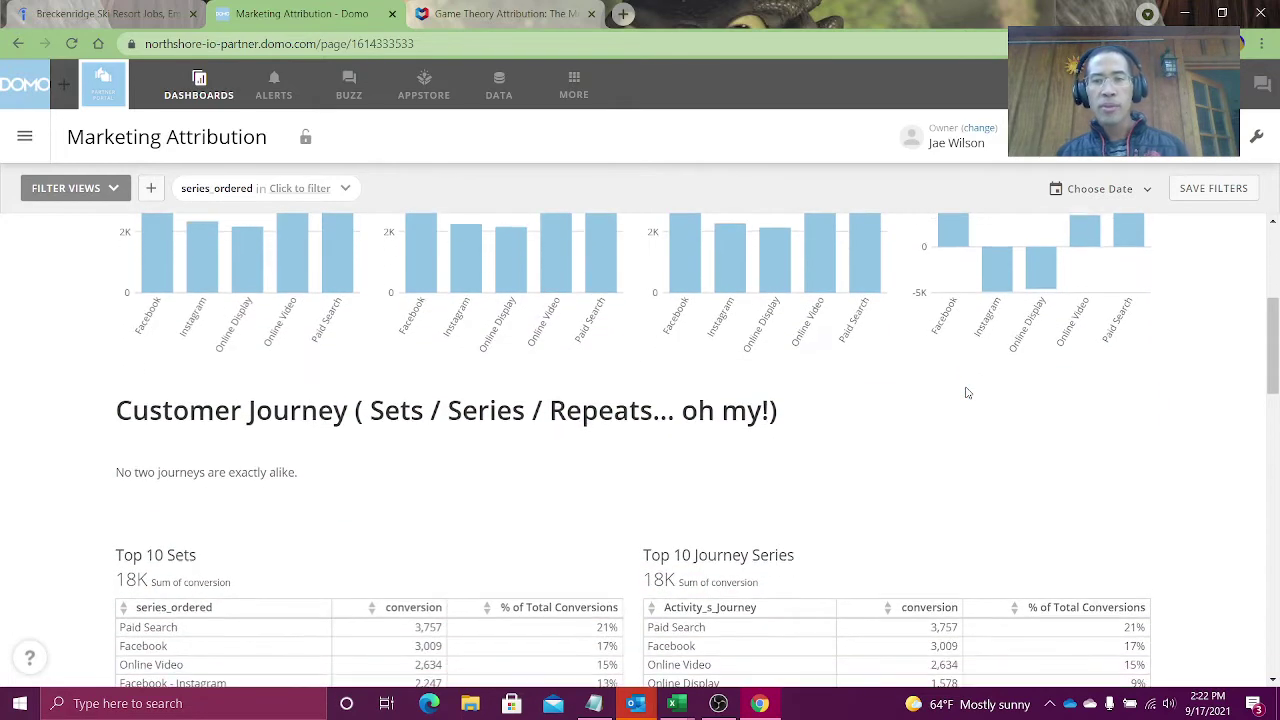
{"action": "scroll", "coordinate": [966, 392], "scroll_direction": "down", "scroll_amount": 1}
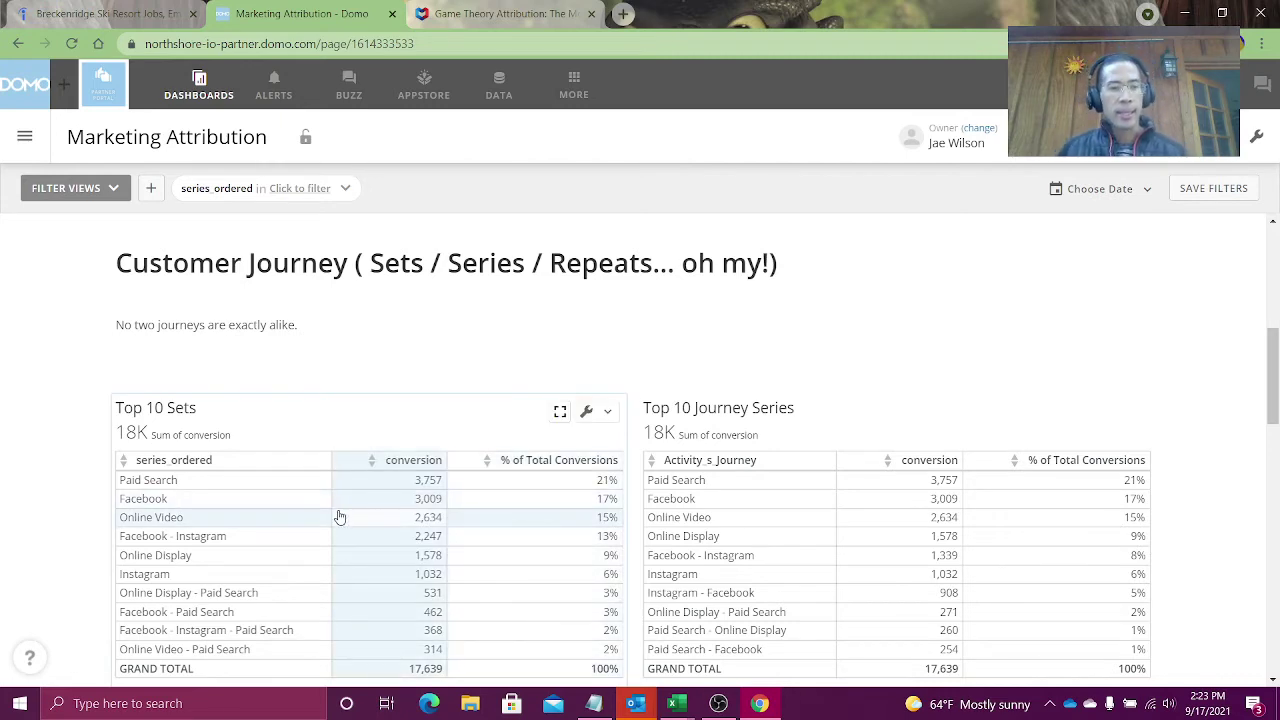
{"action": "scroll", "coordinate": [340, 517], "scroll_direction": "down", "scroll_amount": 1}
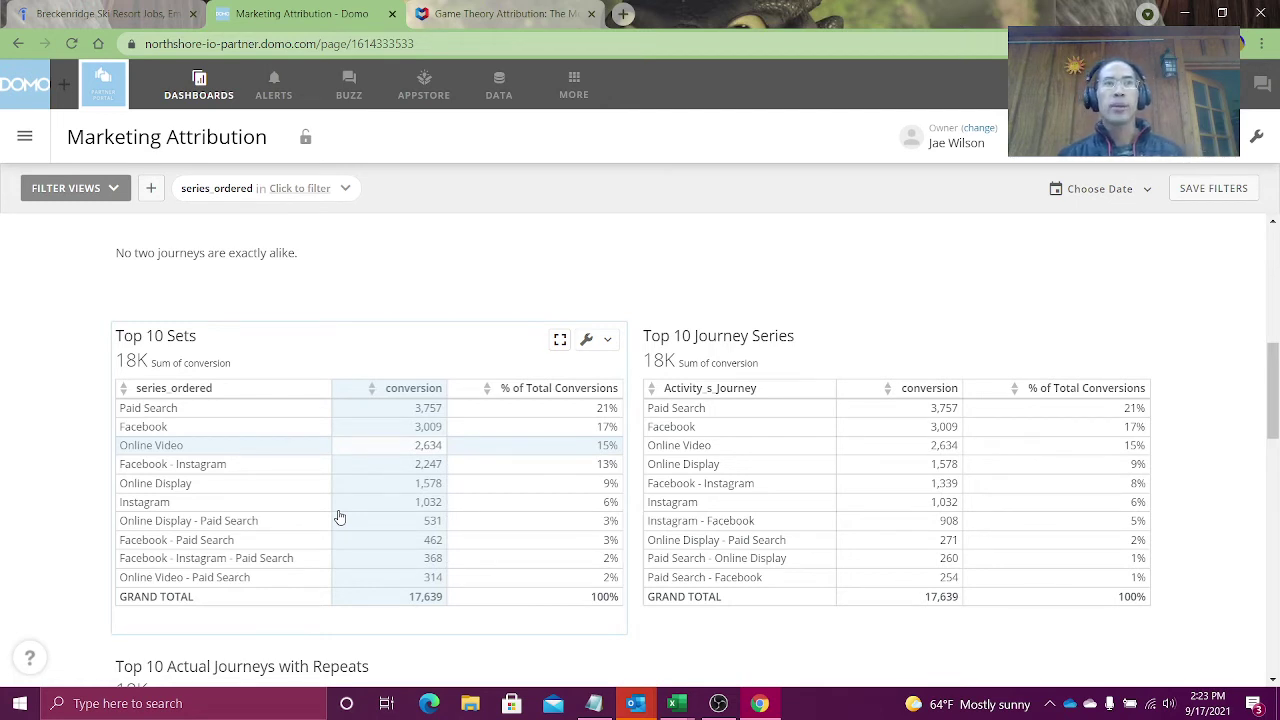
{"action": "left_click", "coordinate": [209, 474]}
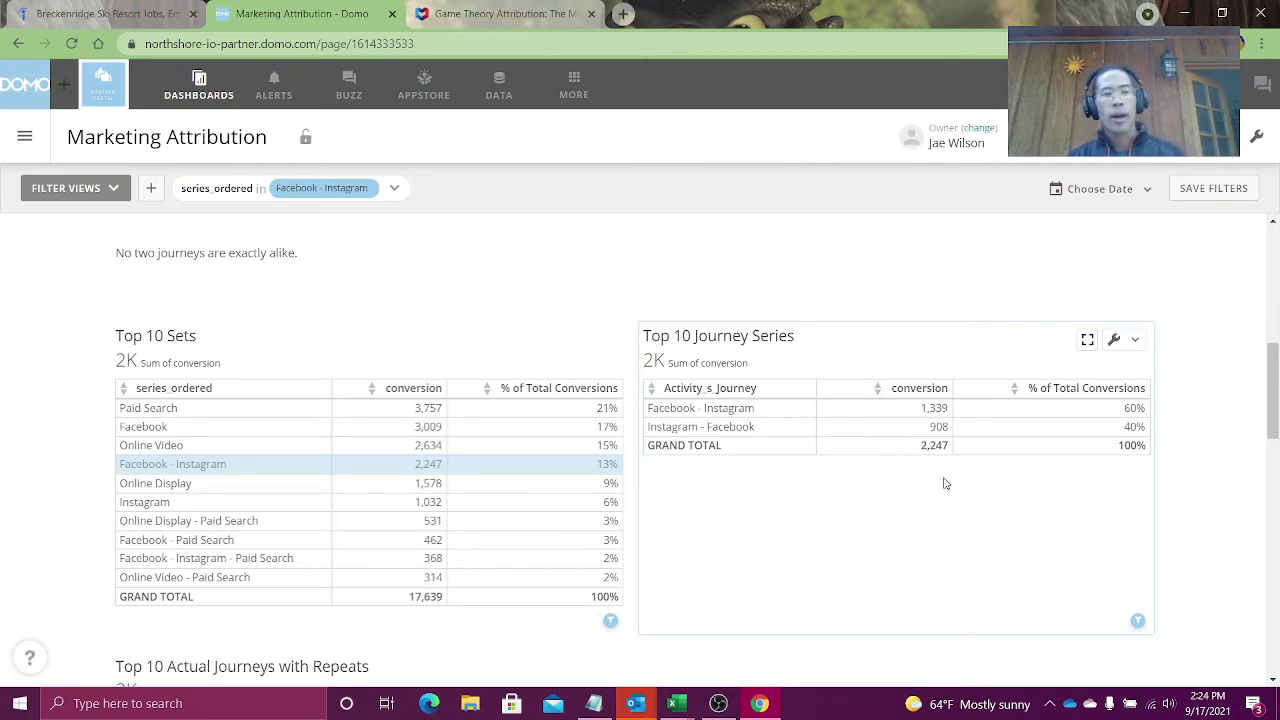
Filter the dashboard by the Facebook - Instagram - Paid Search set and review the journey series, repeats and by-channel tables
{"action": "left_click", "coordinate": [237, 565]}
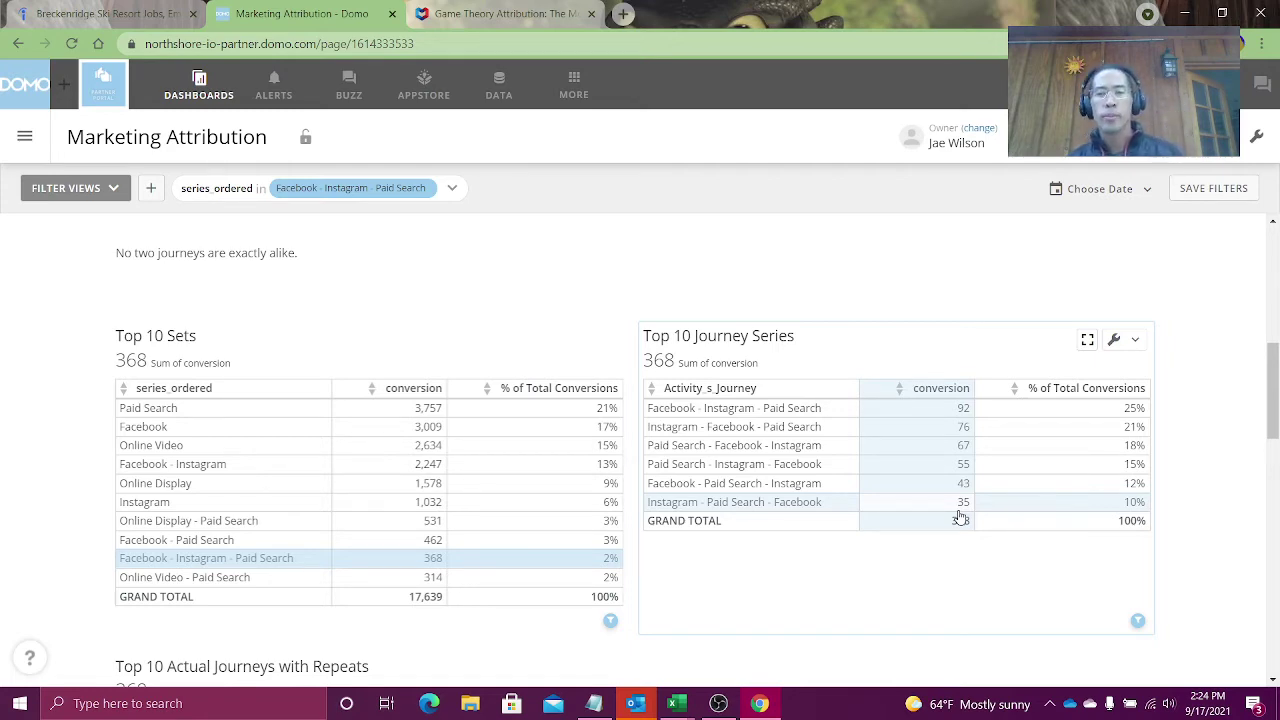
{"action": "scroll", "coordinate": [940, 575], "scroll_direction": "down", "scroll_amount": 3}
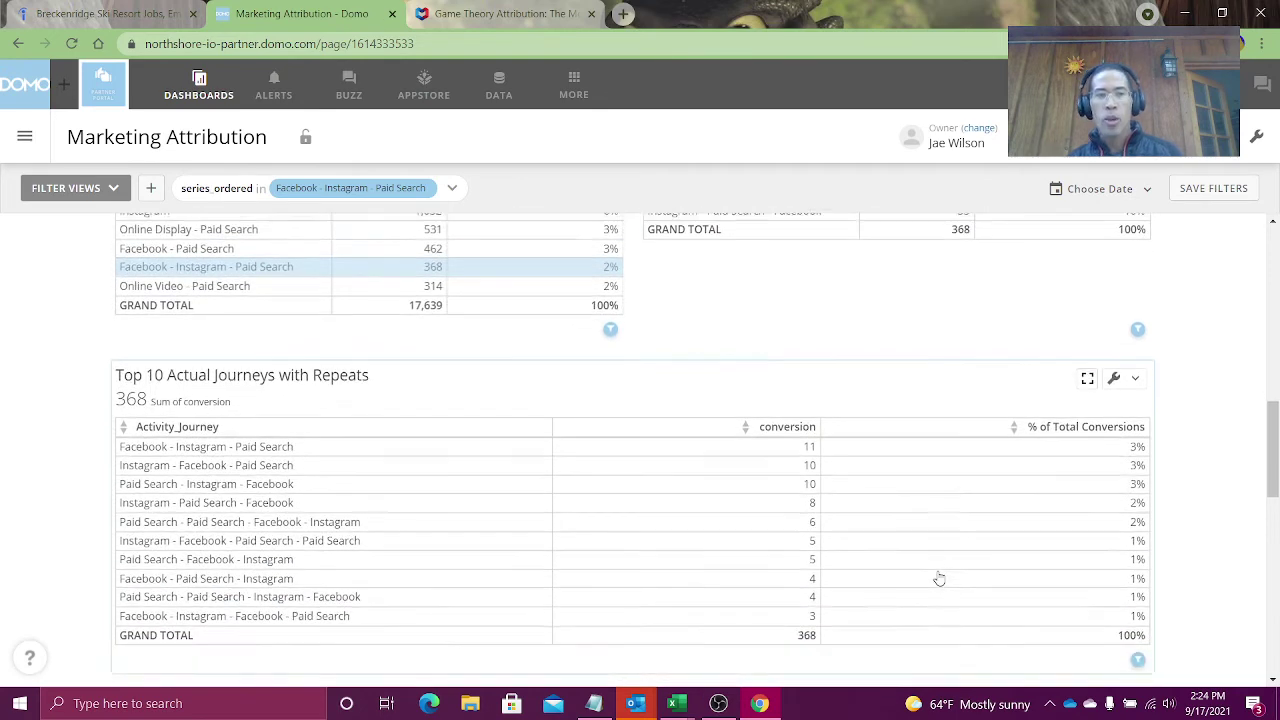
{"action": "scroll", "coordinate": [940, 578], "scroll_direction": "down", "scroll_amount": 1}
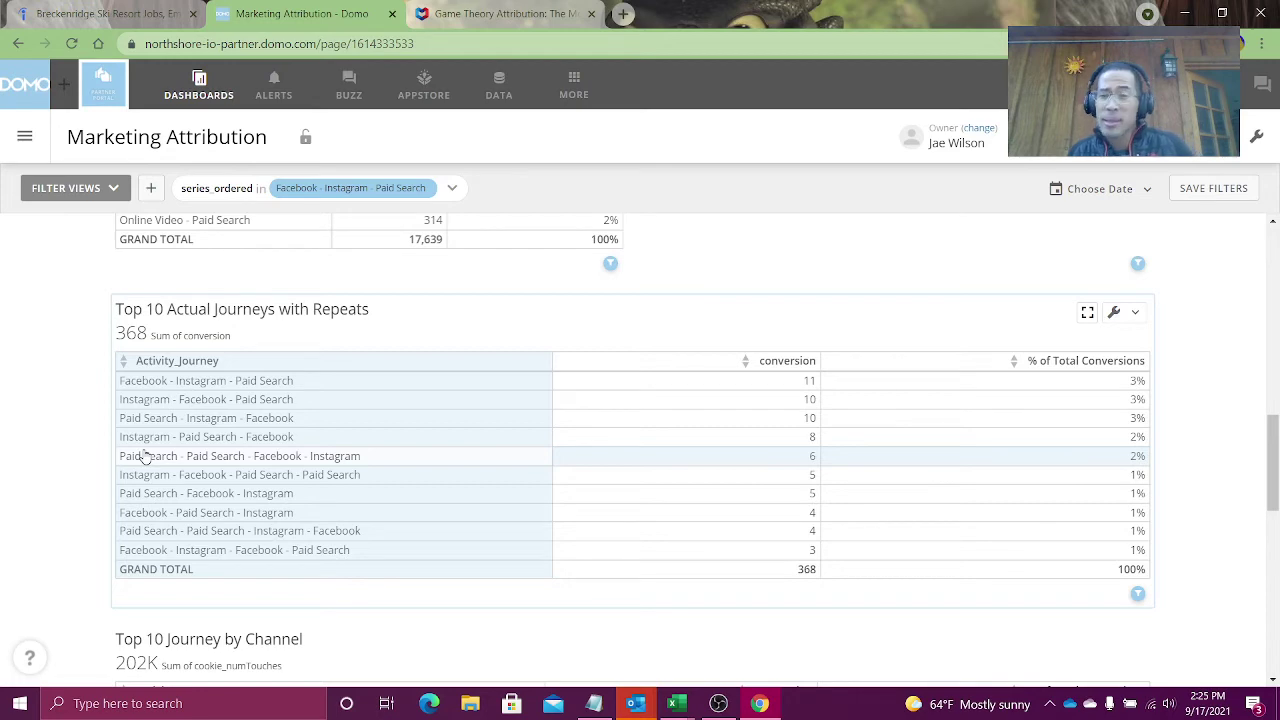
{"action": "scroll", "coordinate": [145, 456], "scroll_direction": "down", "scroll_amount": 3}
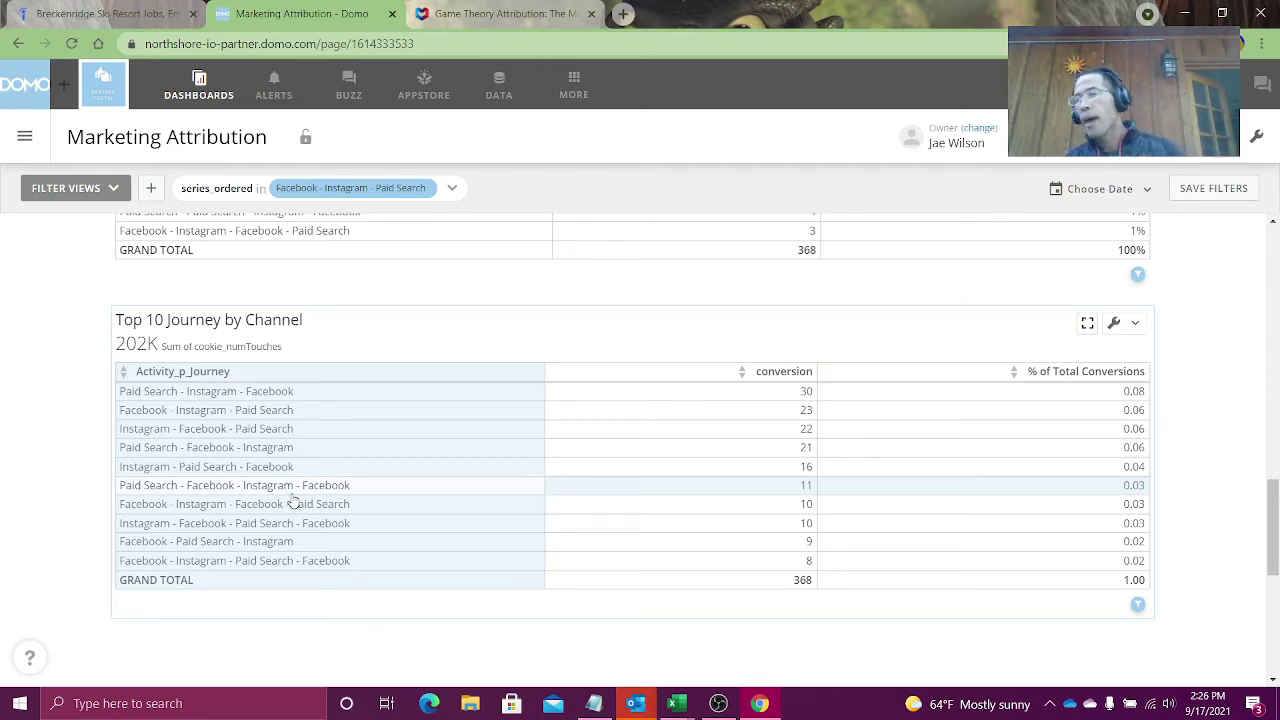
{"action": "scroll", "coordinate": [293, 503], "scroll_direction": "up", "scroll_amount": 10}
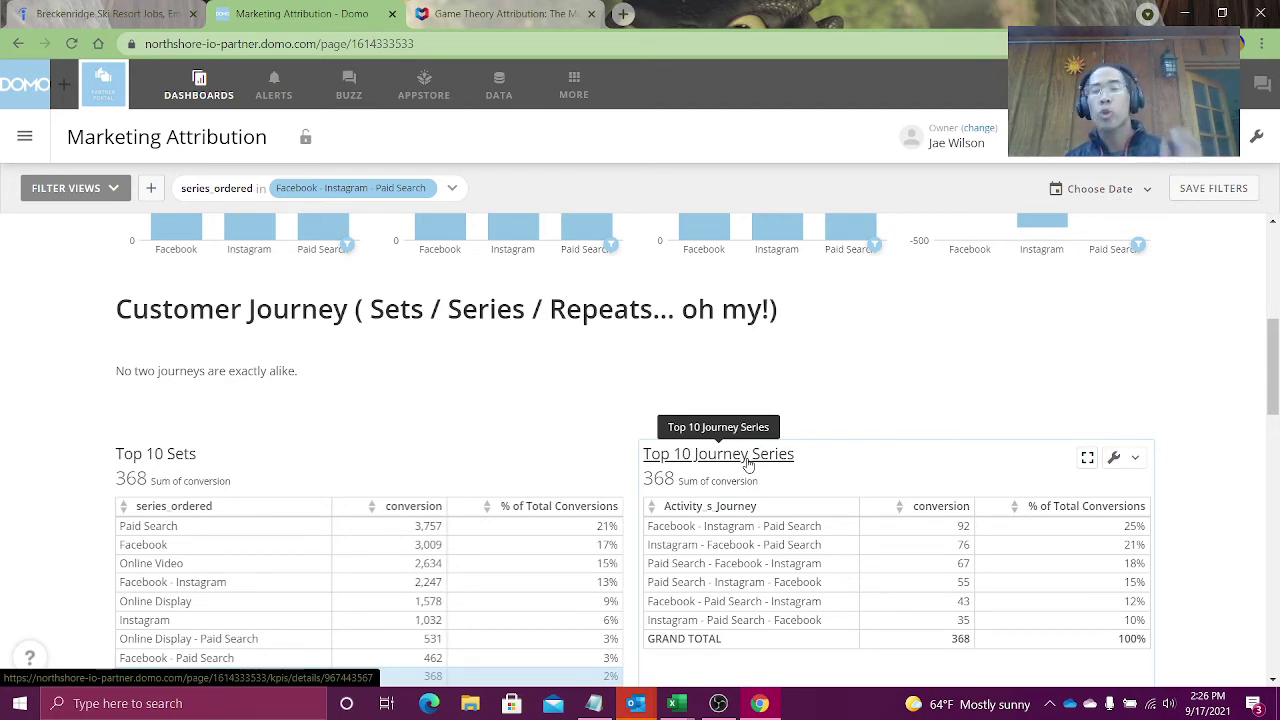
Switch to the Book3 workbook in Excel and examine the sample channel sets in column B and the coalition headings in row 5
{"action": "key", "text": "alt+Tab"}
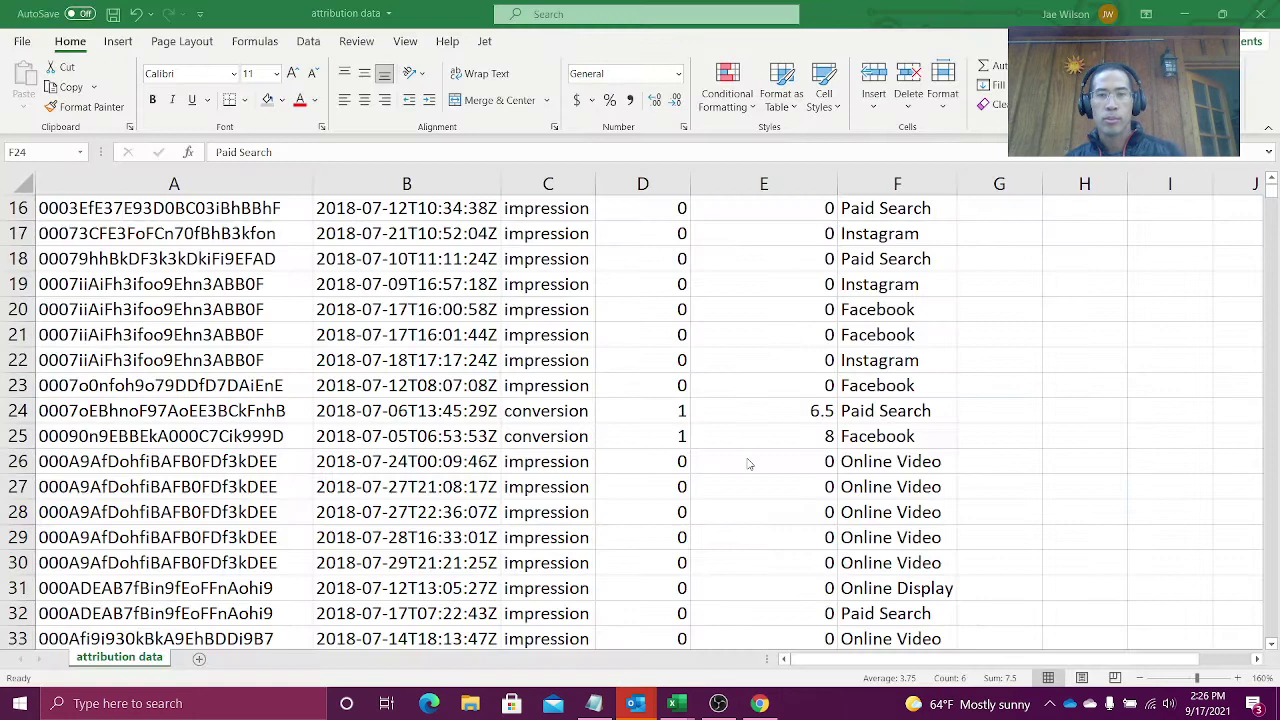
{"action": "key", "text": "alt+Tab"}
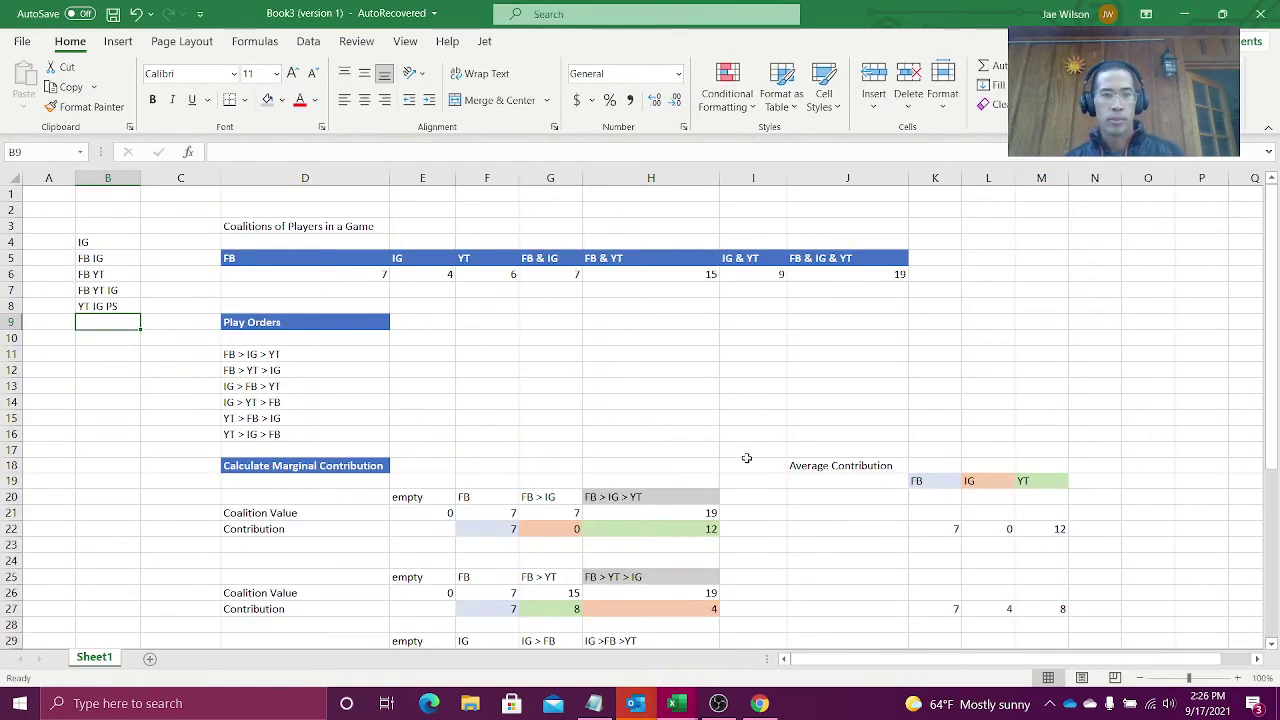
{"action": "left_click", "coordinate": [460, 368]}
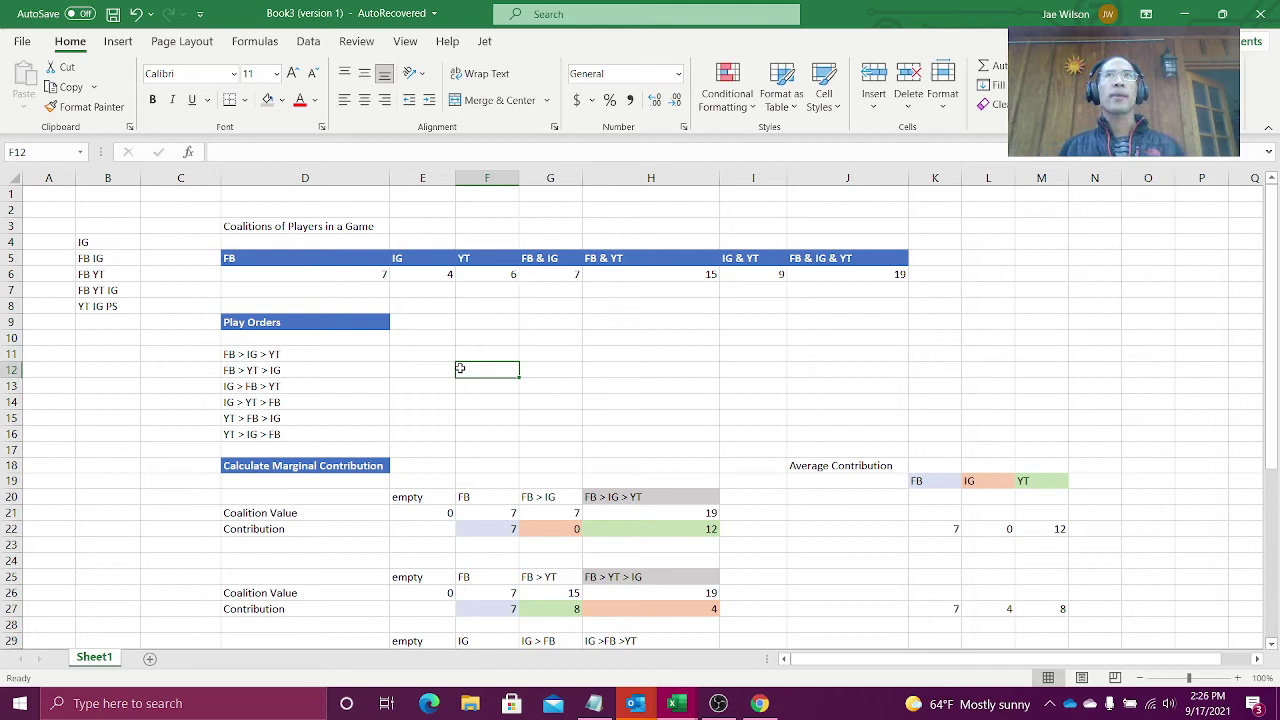
{"action": "left_click", "coordinate": [92, 241]}
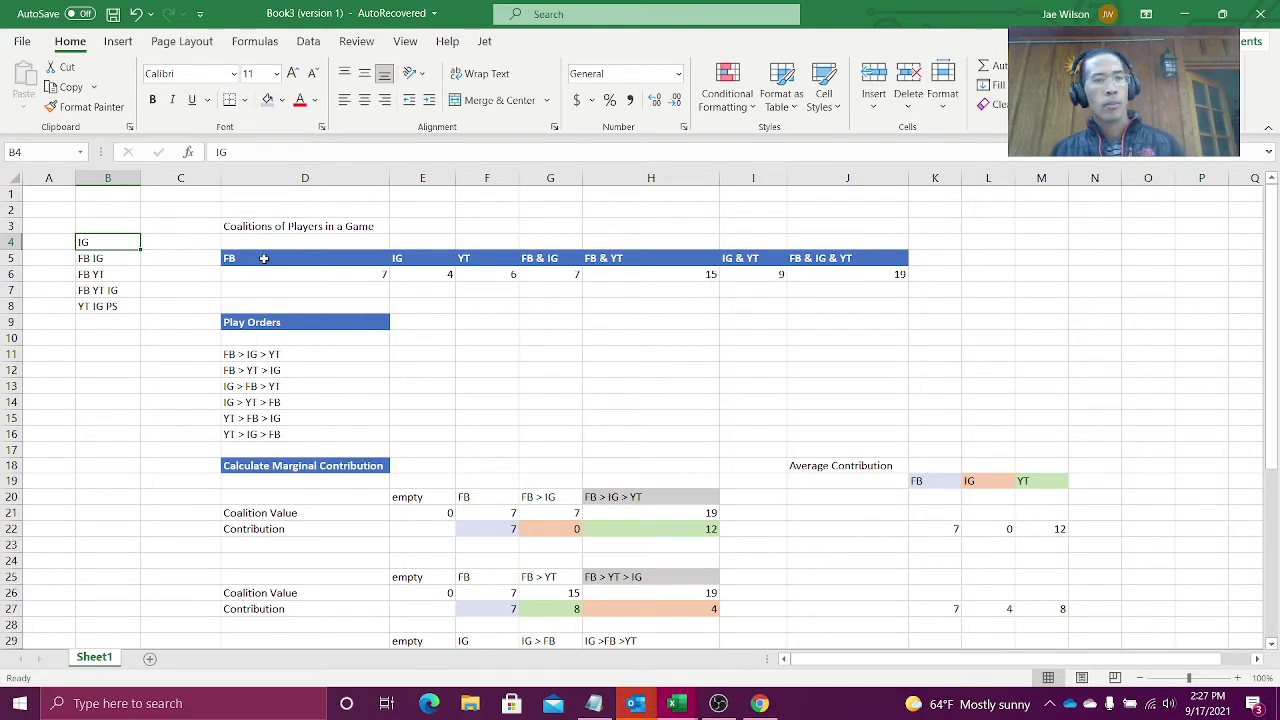
{"action": "left_click", "coordinate": [818, 258]}
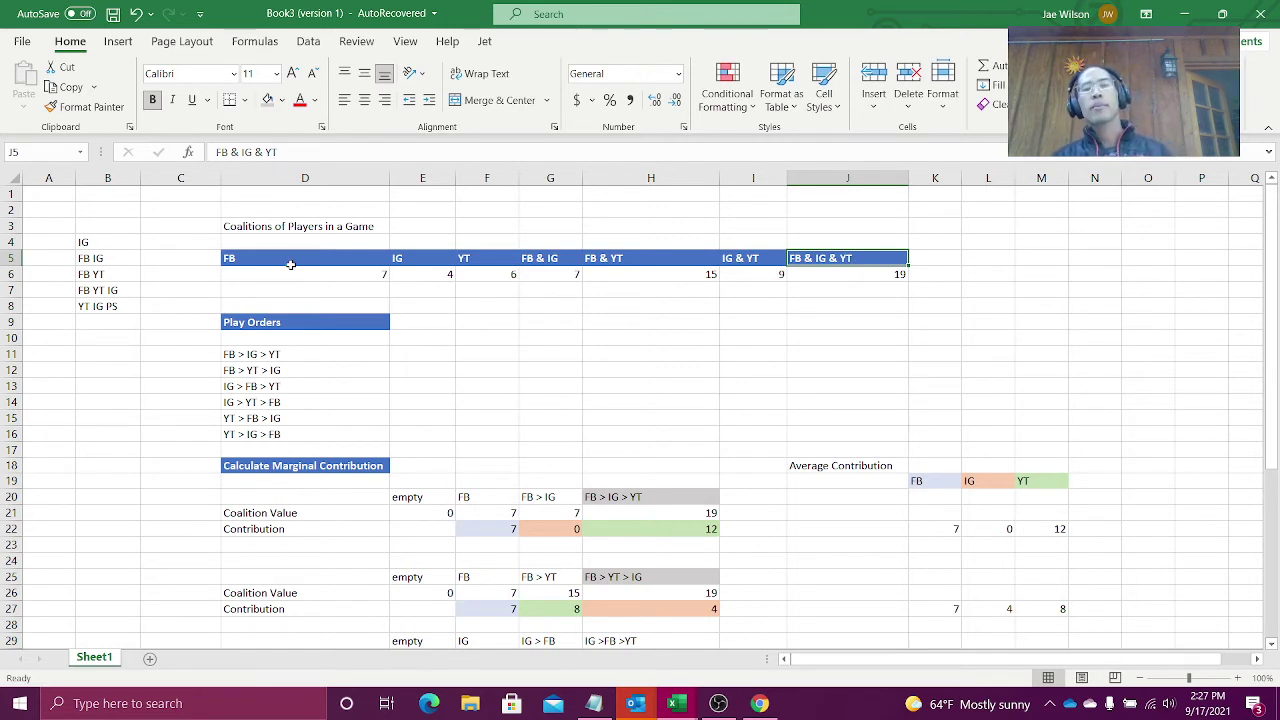
Examine the coalition values in row 6, from FB alone to FB & IG & YT, and the play orders in D11:D16
{"action": "left_click", "coordinate": [305, 270]}
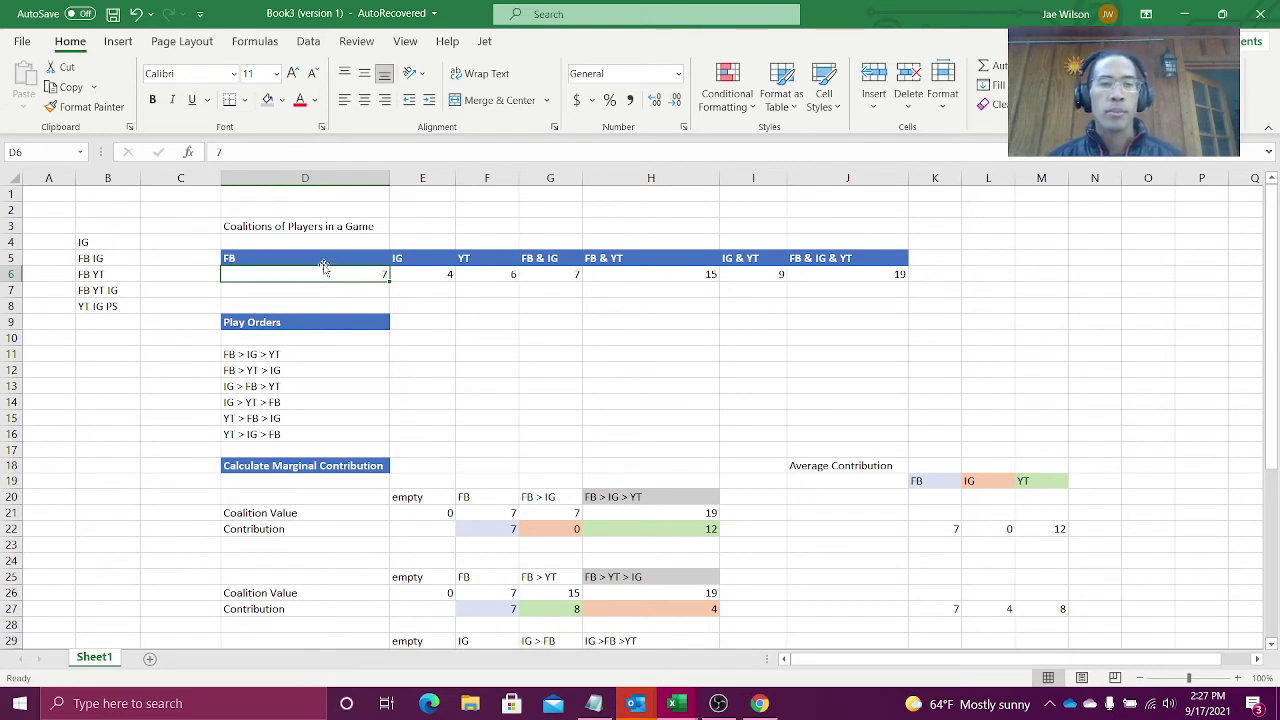
{"action": "left_click", "coordinate": [399, 260]}
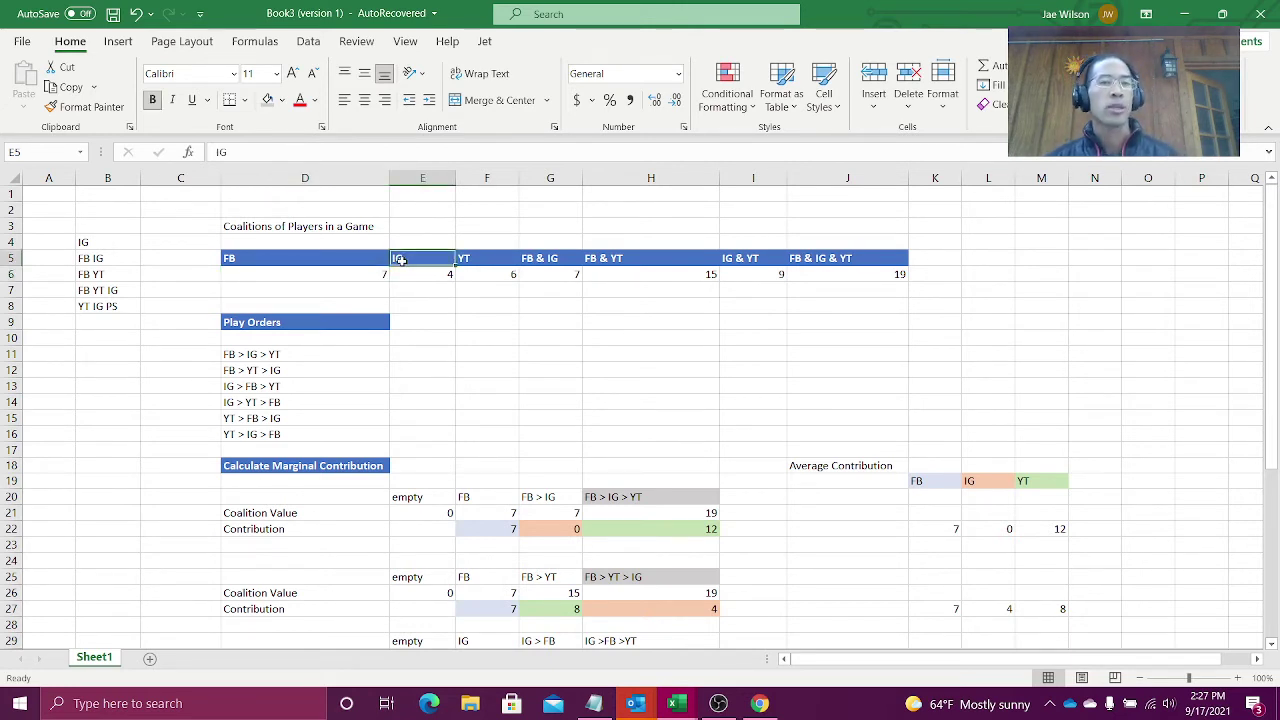
{"action": "left_click", "coordinate": [540, 263]}
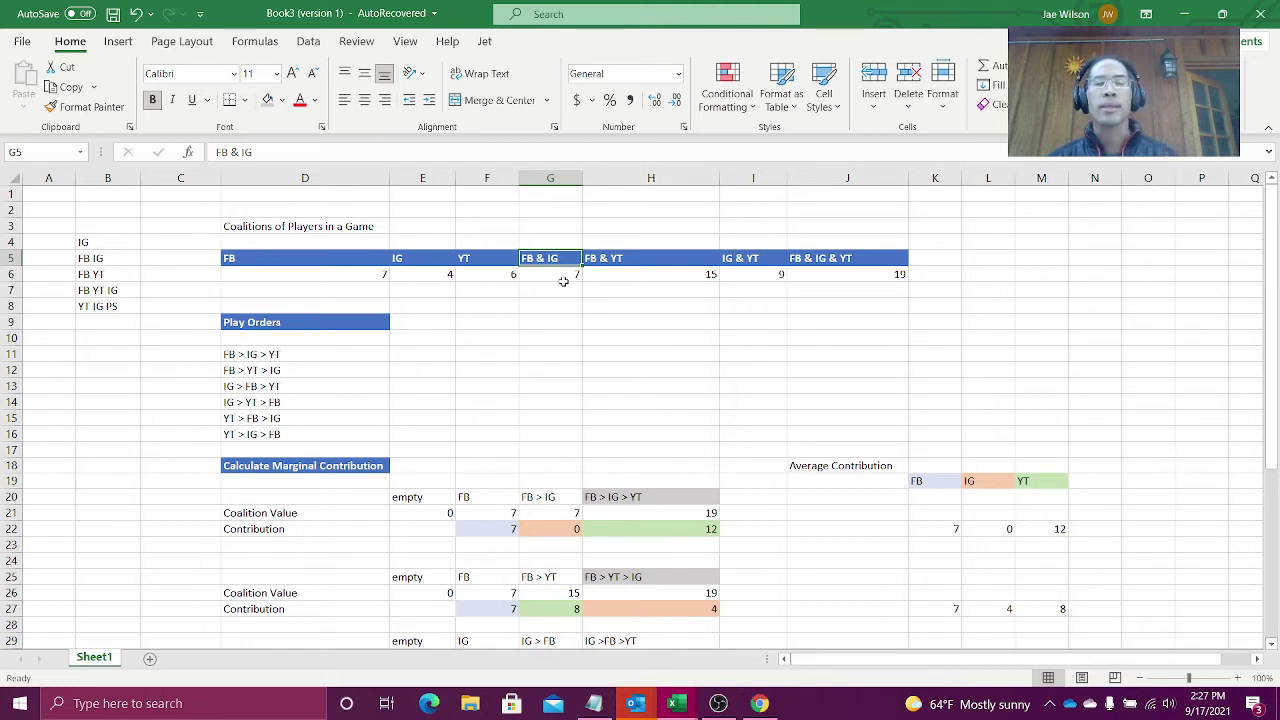
{"action": "left_click", "coordinate": [322, 277]}
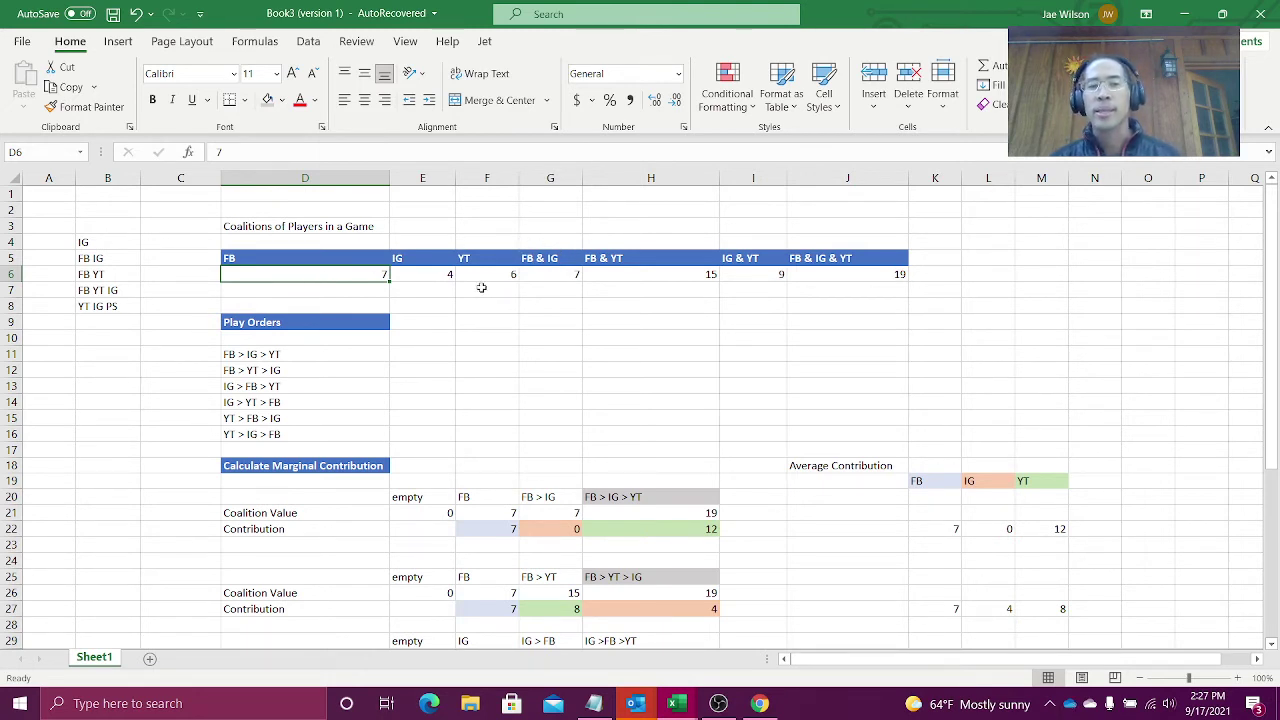
{"action": "left_click", "coordinate": [444, 275]}
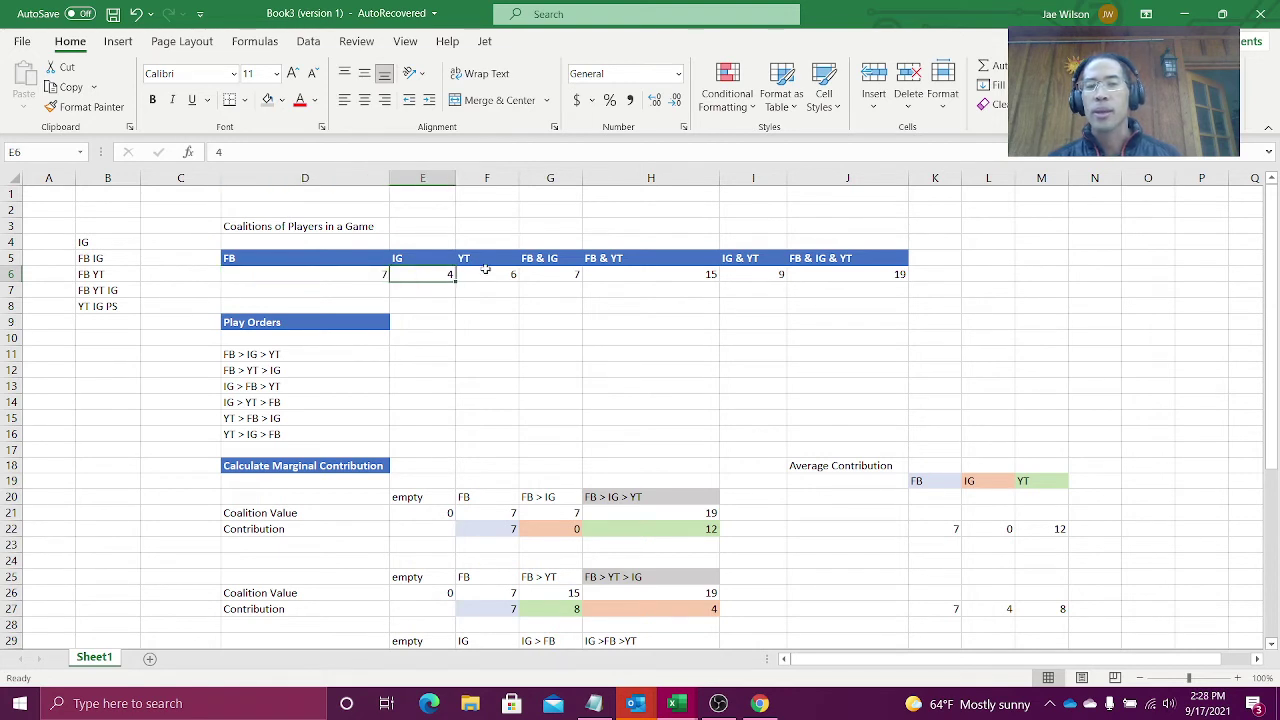
{"action": "left_click", "coordinate": [549, 273]}
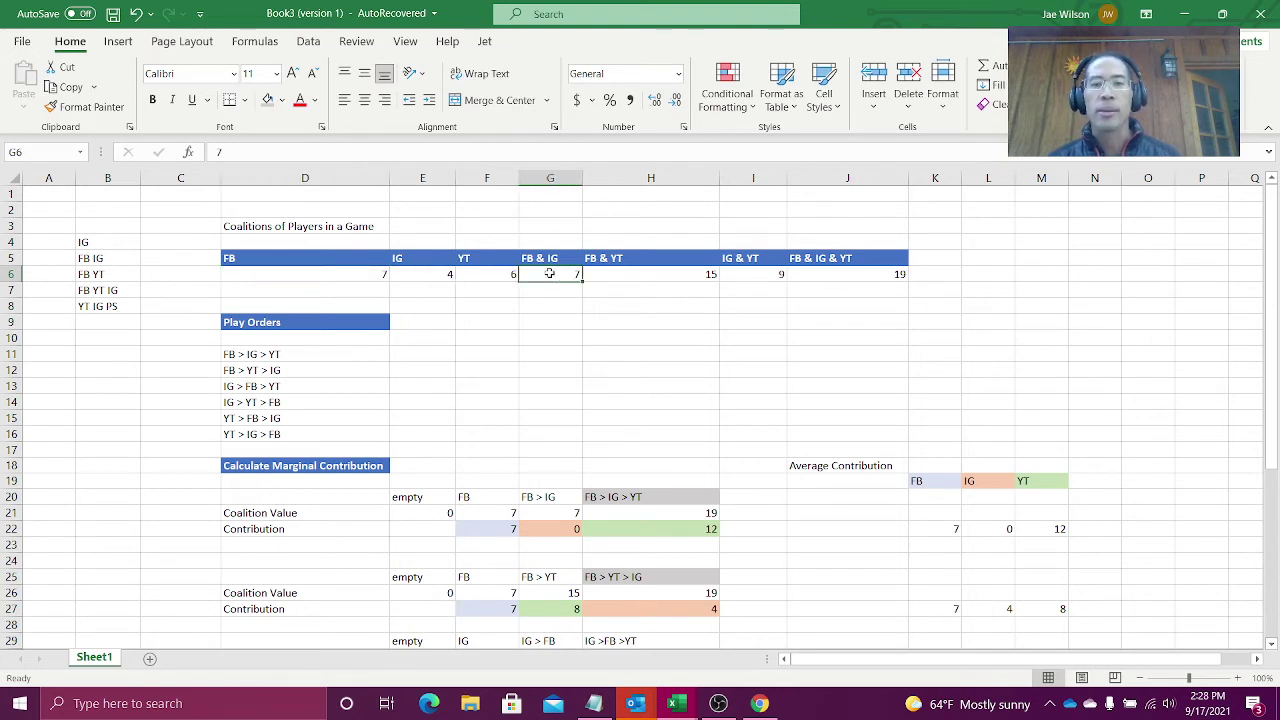
{"action": "left_click", "coordinate": [636, 267]}
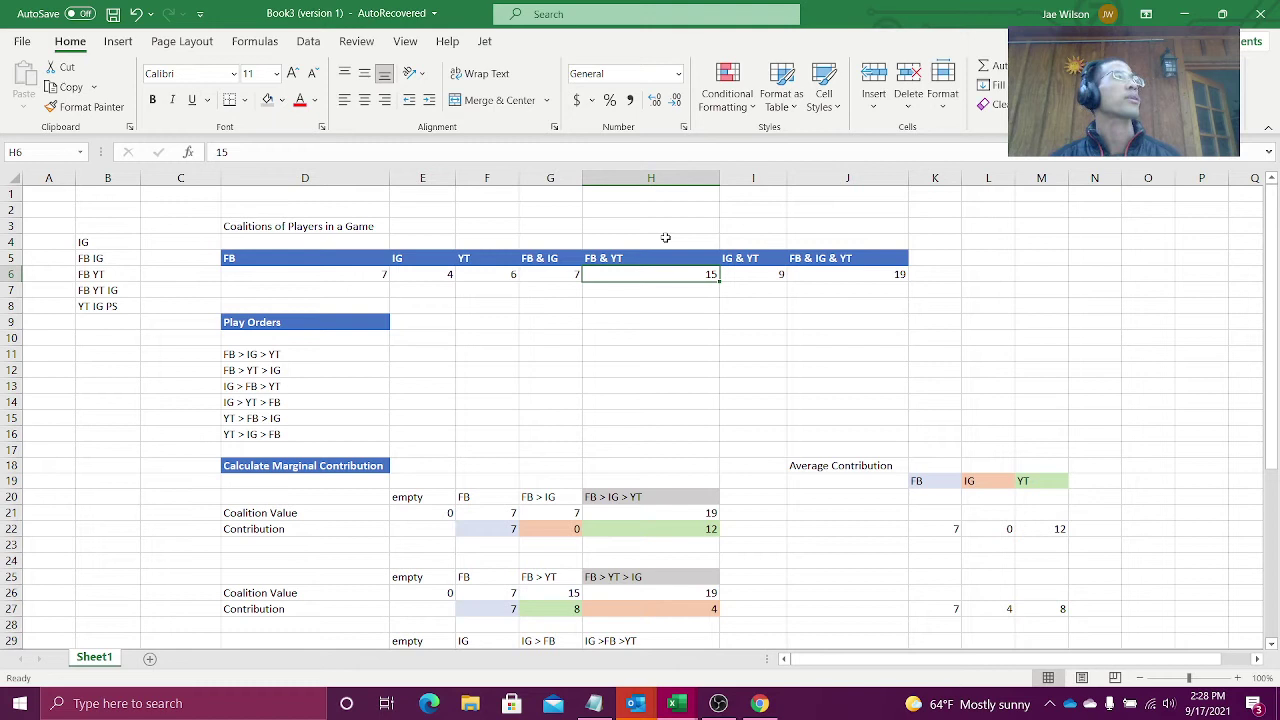
{"action": "left_click", "coordinate": [871, 272]}
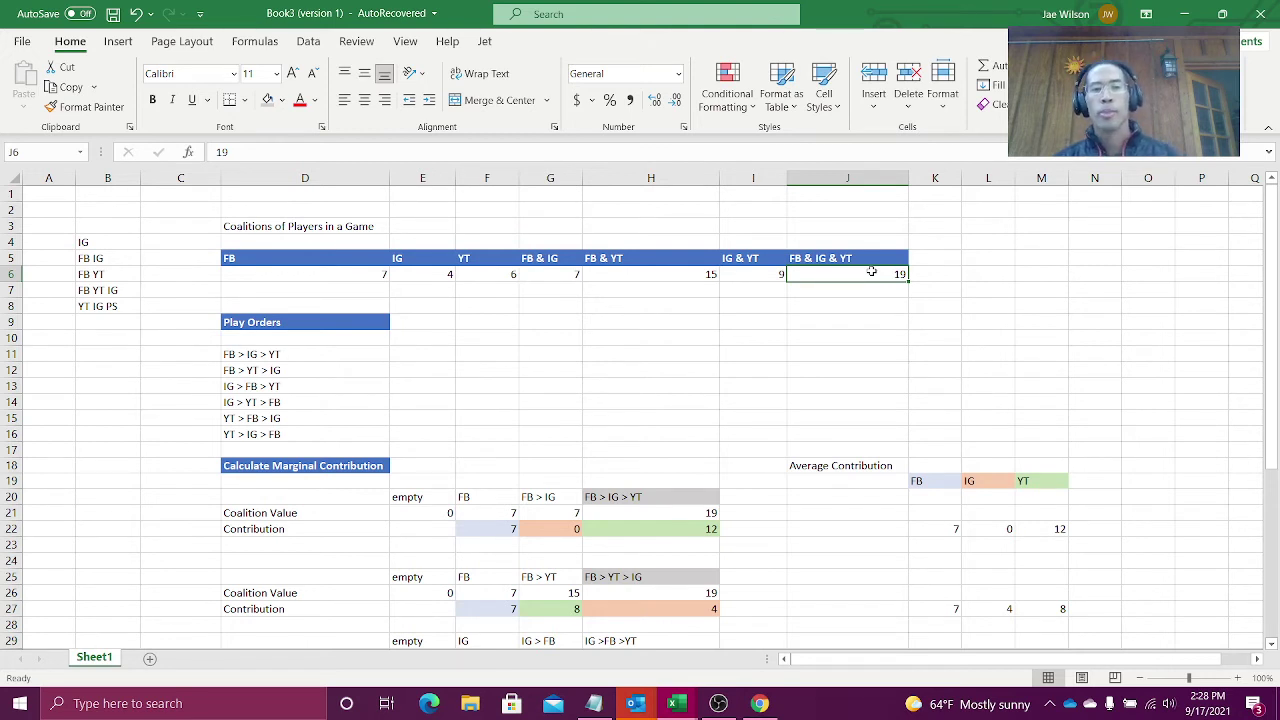
{"action": "left_click_drag", "start_coordinate": [297, 350], "coordinate": [296, 430]}
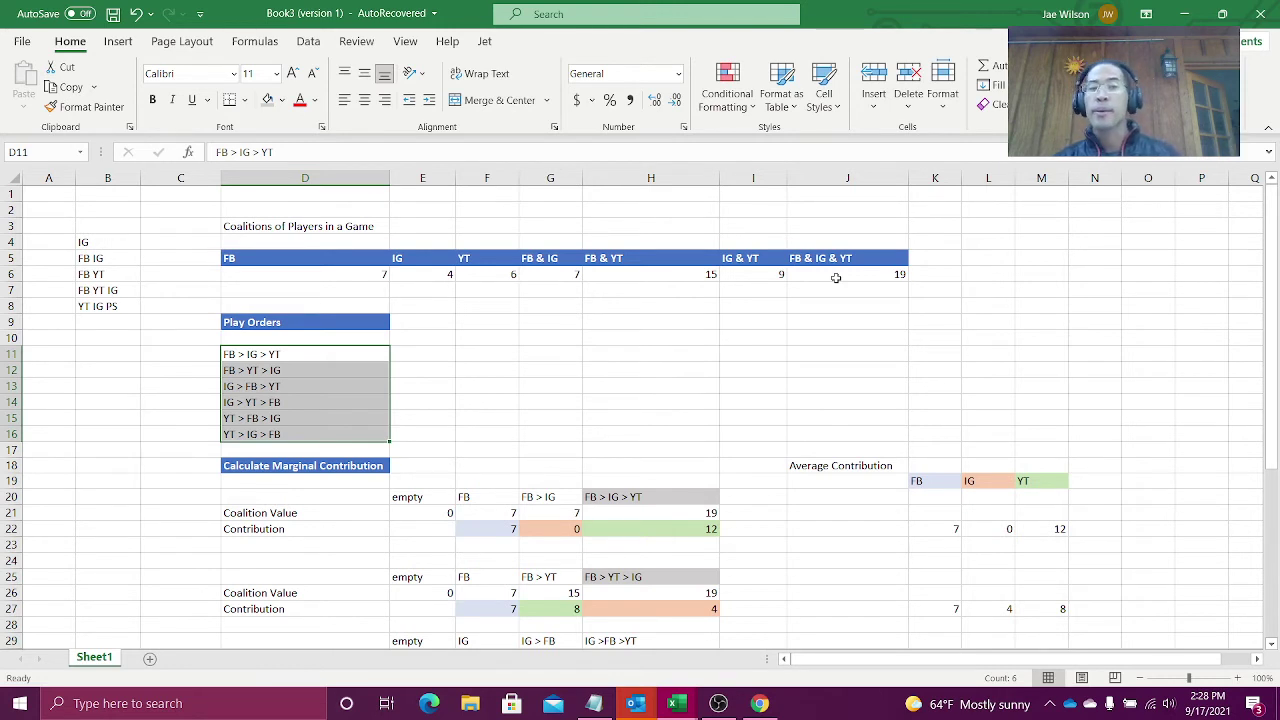
Examine the first two play orders and the coalition values in row 21 for FB > IG > YT, from empty to FB > IG
{"action": "left_click", "coordinate": [345, 354]}
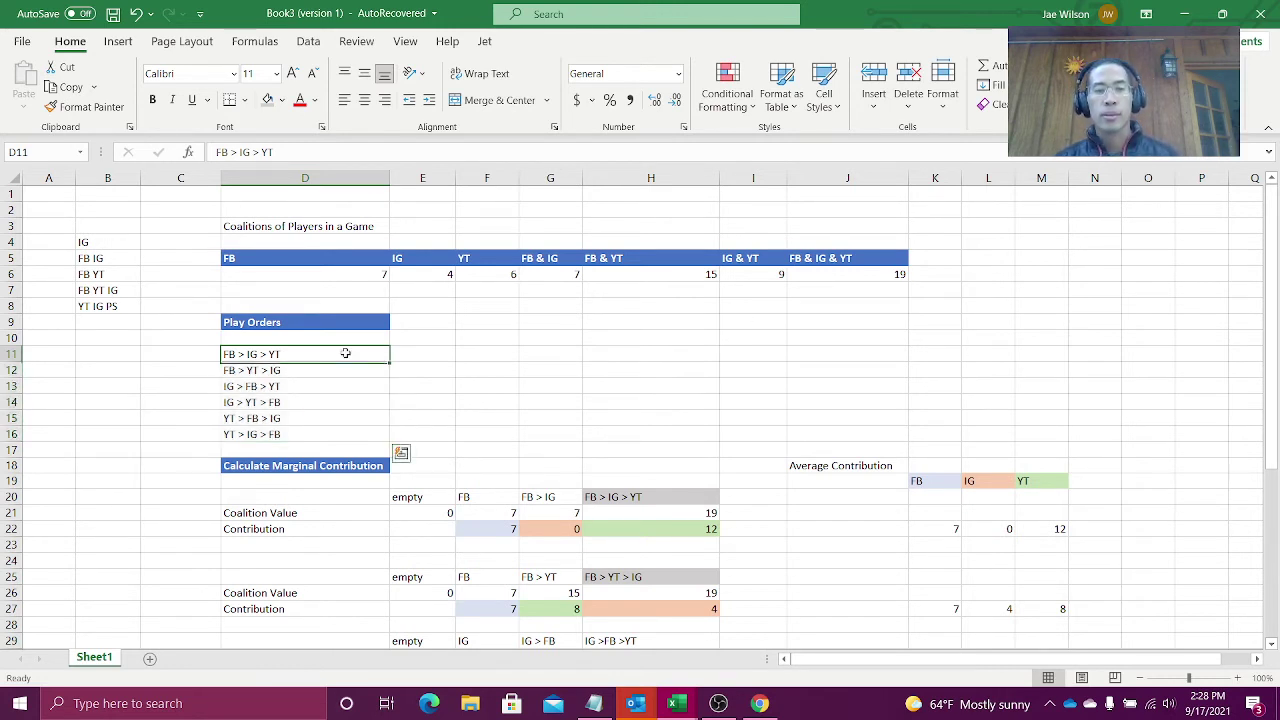
{"action": "left_click_drag", "start_coordinate": [345, 354], "coordinate": [350, 370]}
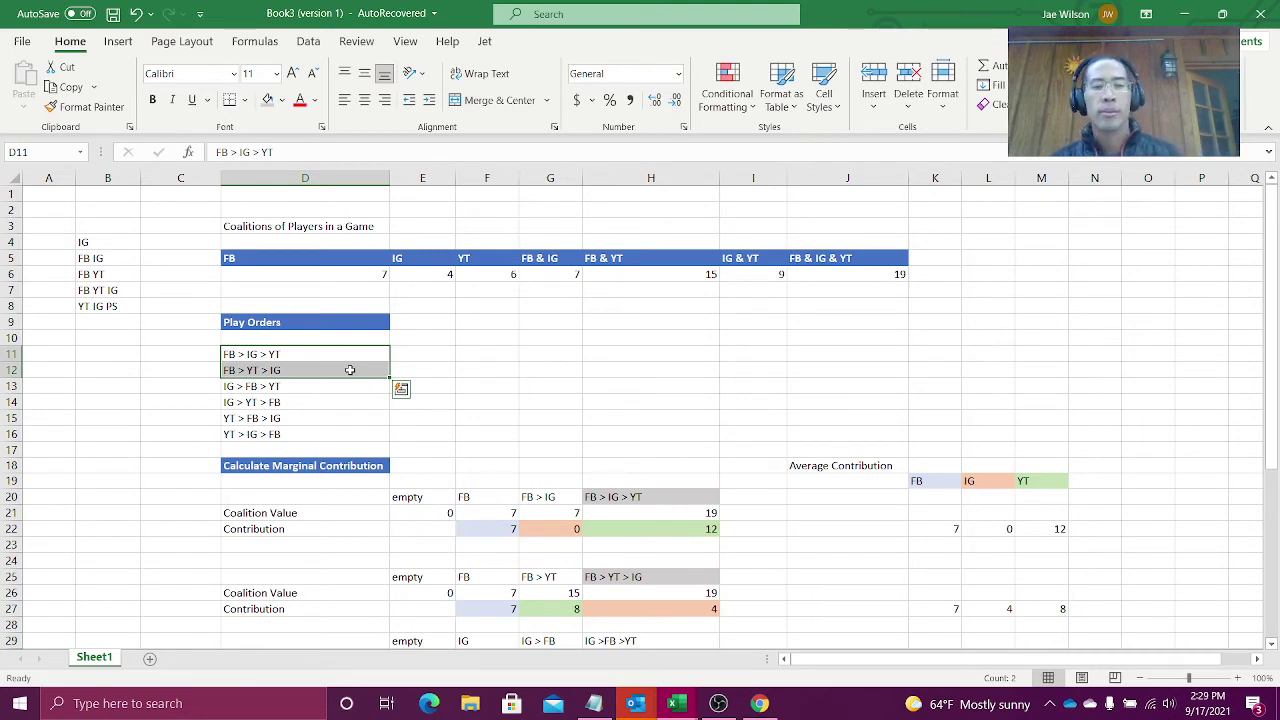
{"action": "scroll", "coordinate": [350, 370], "scroll_direction": "down", "scroll_amount": 2}
{"action": "left_click", "coordinate": [411, 446]}
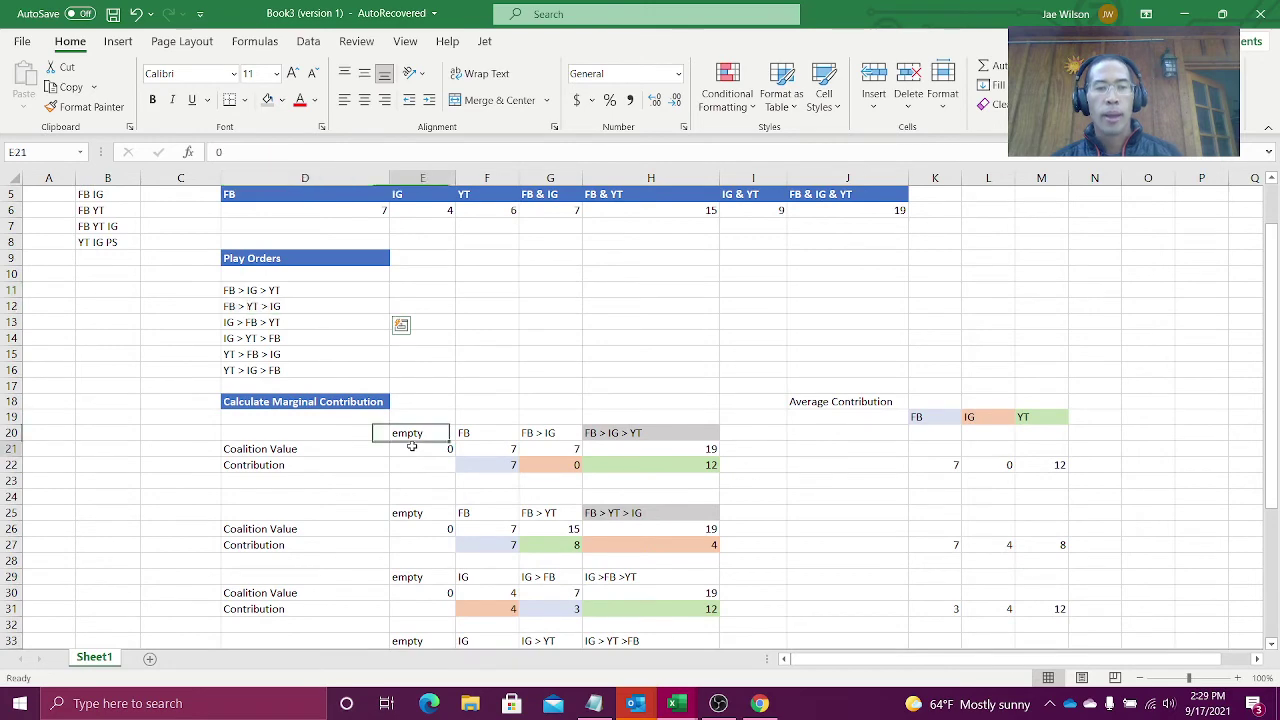
{"action": "scroll", "coordinate": [411, 446], "scroll_direction": "up", "scroll_amount": 1}
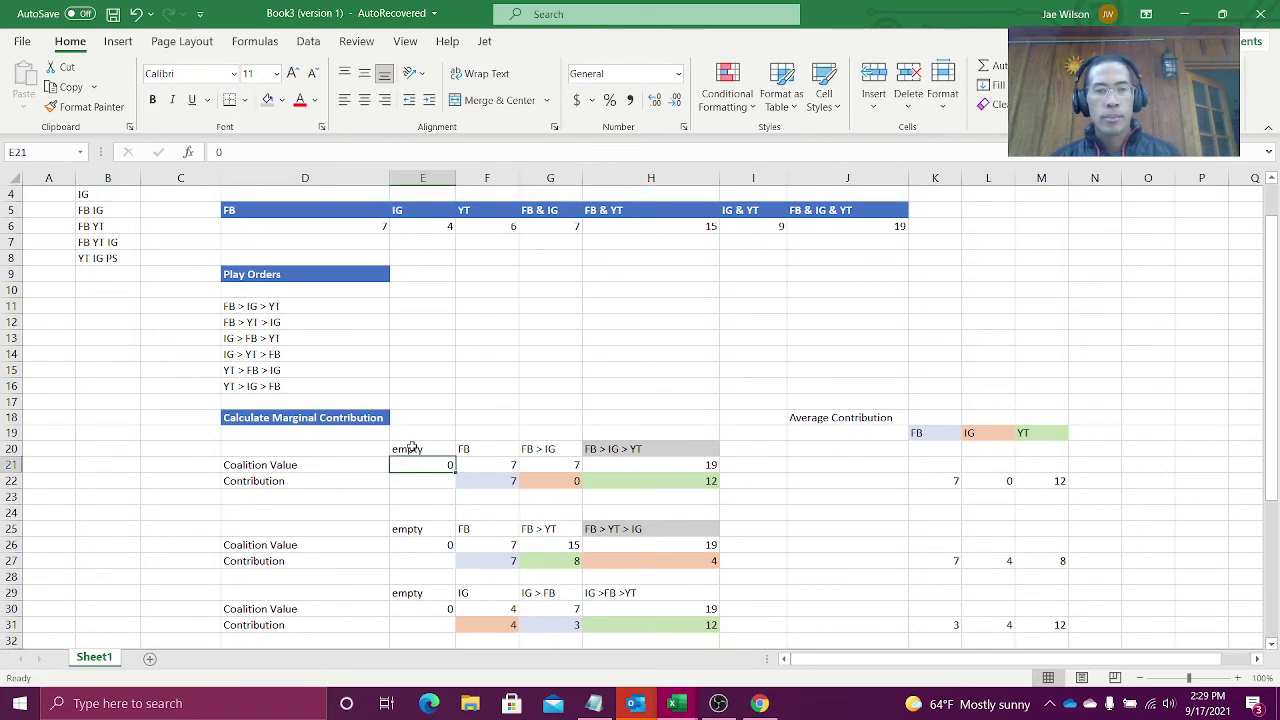
{"action": "left_click", "coordinate": [479, 446]}
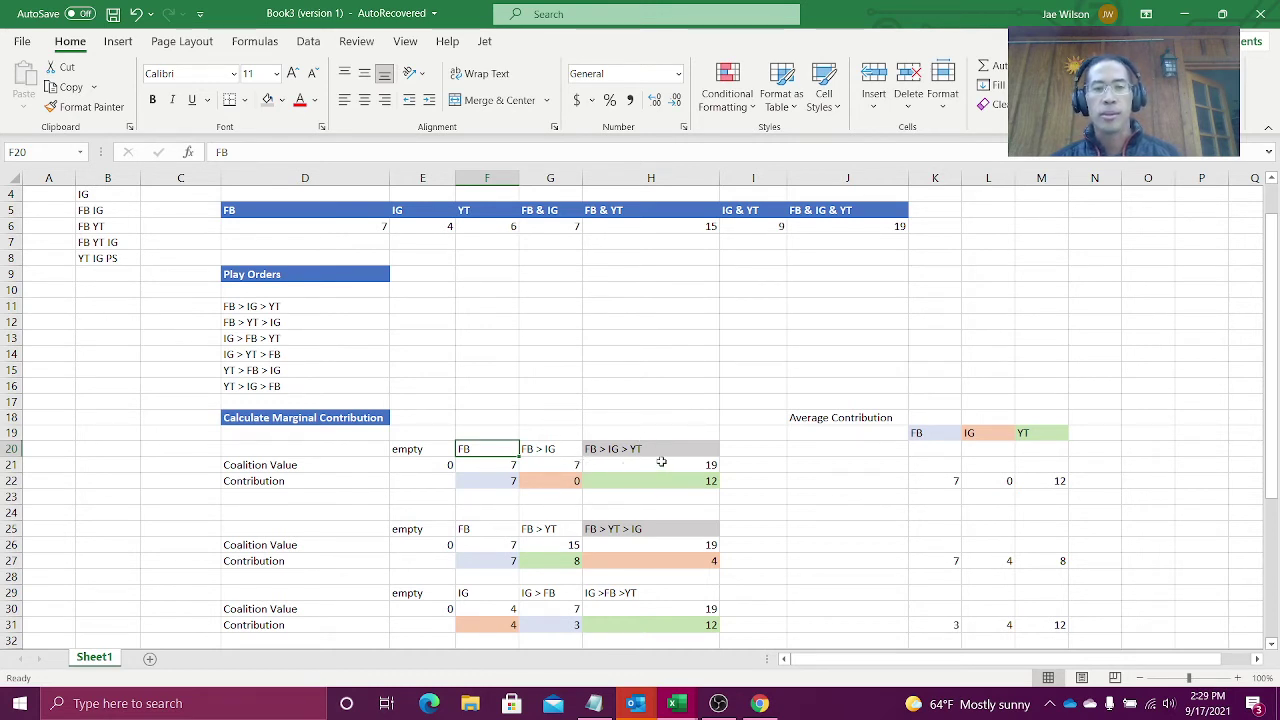
{"action": "left_click", "coordinate": [480, 462]}
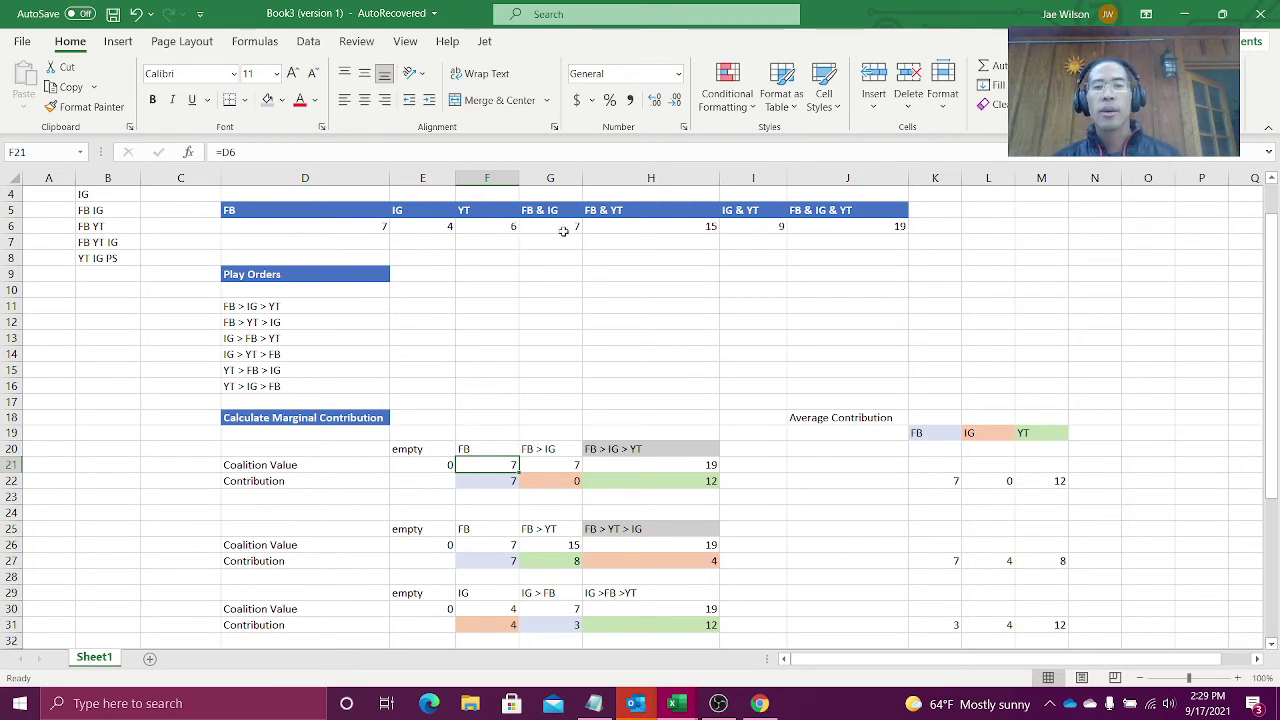
{"action": "left_click", "coordinate": [559, 467]}
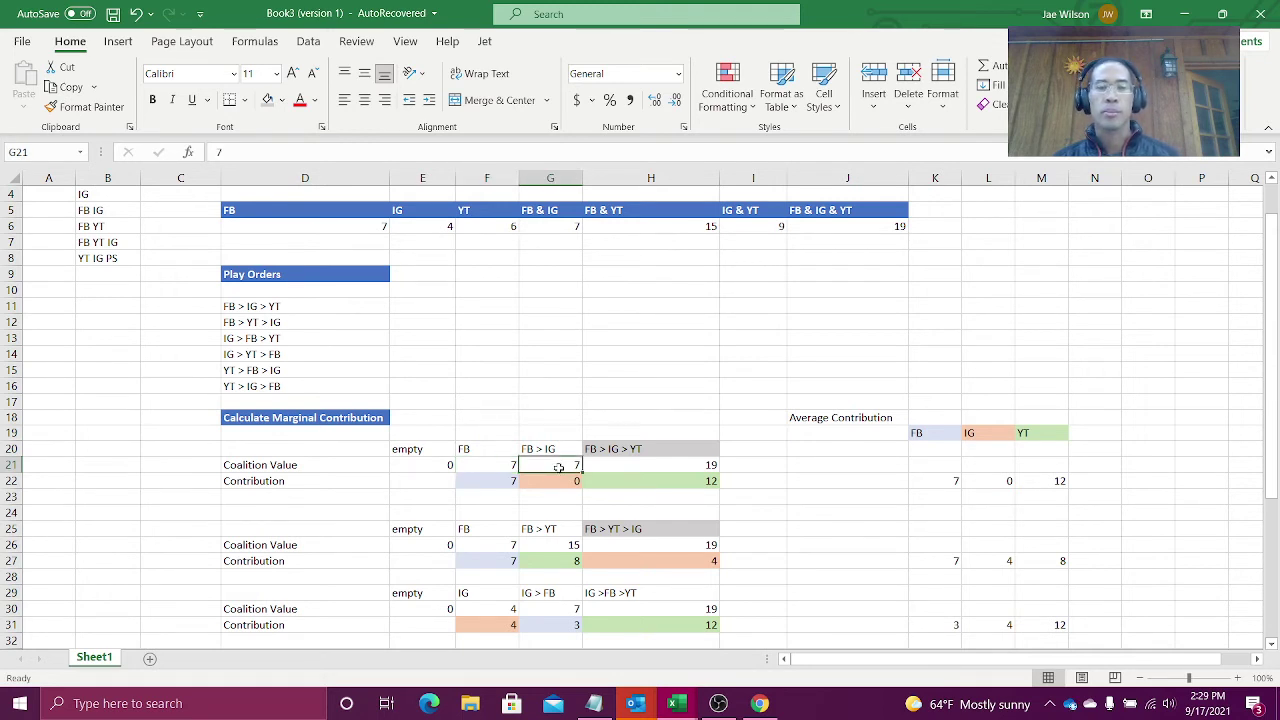
Inspect the marginal contribution formulas in F22:H22 for the FB > IG > YT order against the coalition values above them
{"action": "left_click", "coordinate": [502, 479]}
{"action": "left_click", "coordinate": [557, 478]}
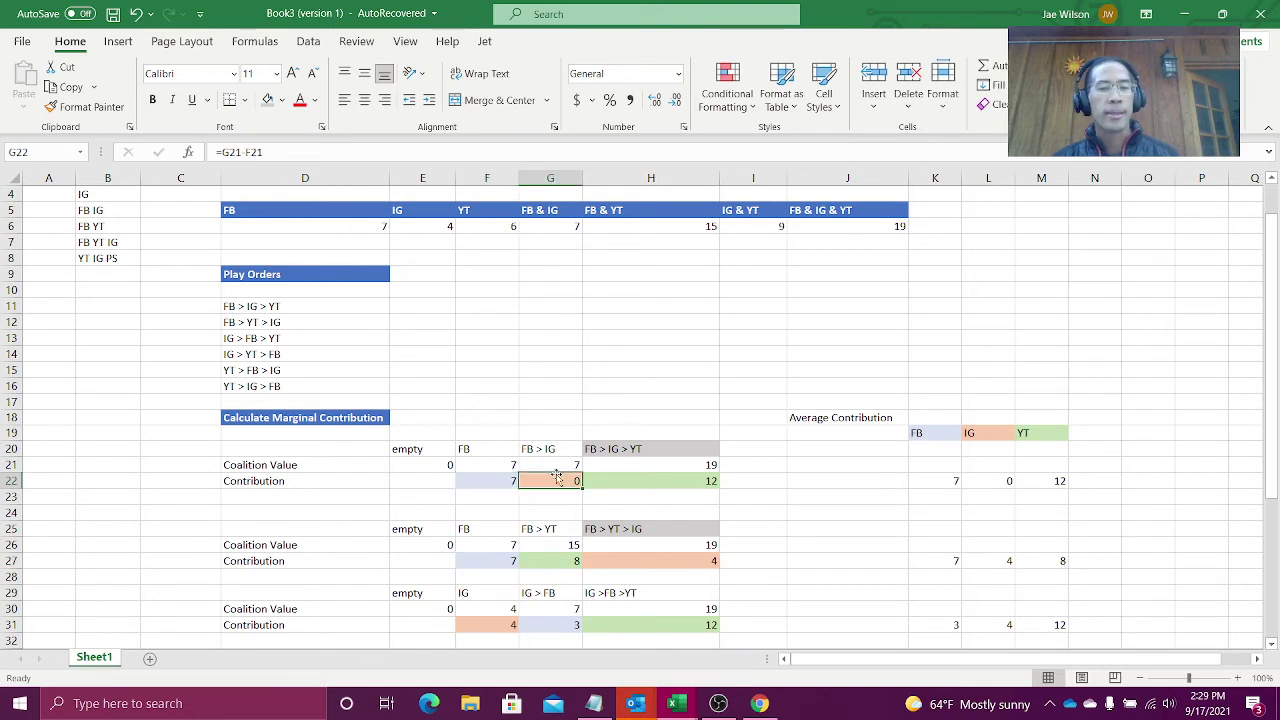
{"action": "double_click", "coordinate": [557, 478]}
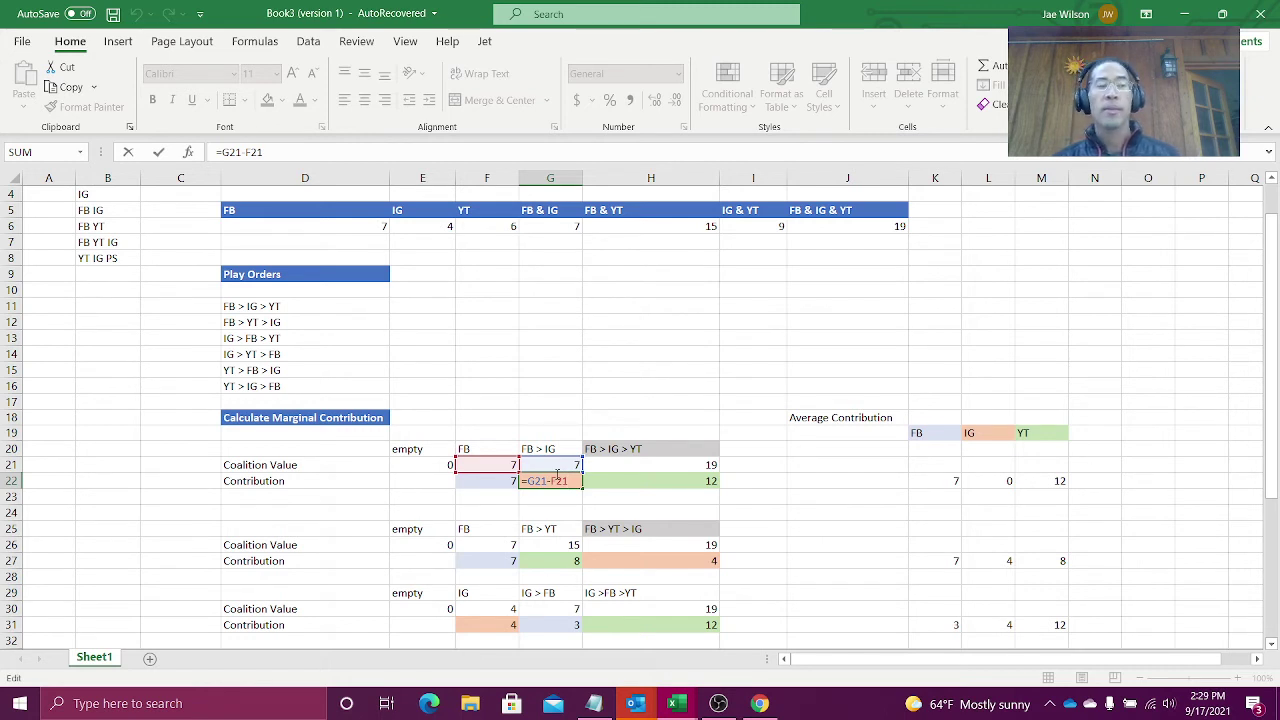
{"action": "key", "text": "Escape"}
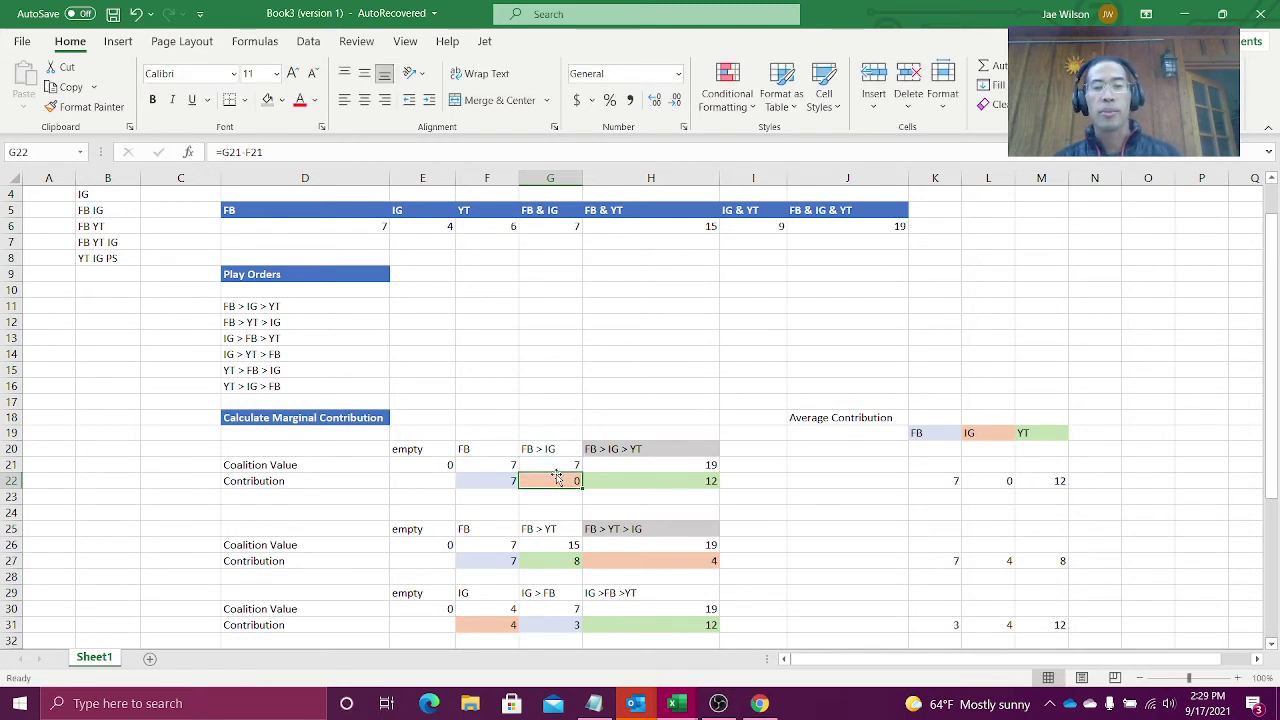
{"action": "left_click", "coordinate": [615, 483]}
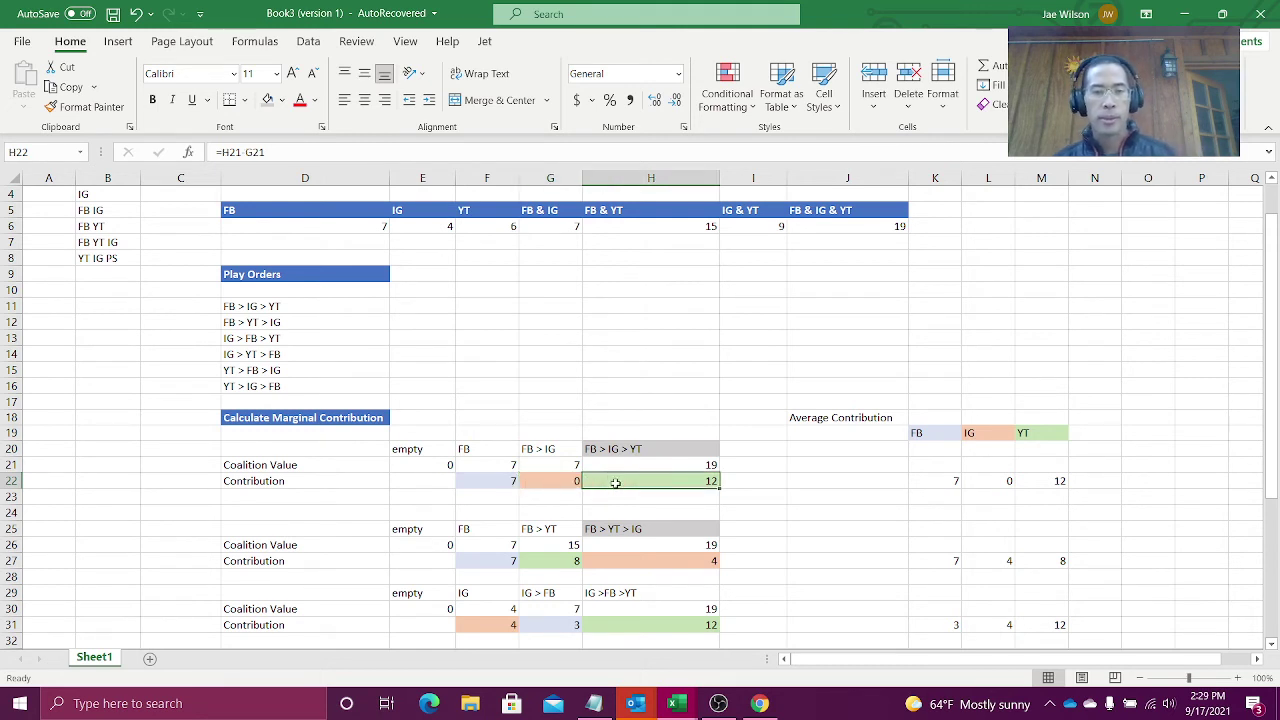
{"action": "left_click", "coordinate": [672, 466]}
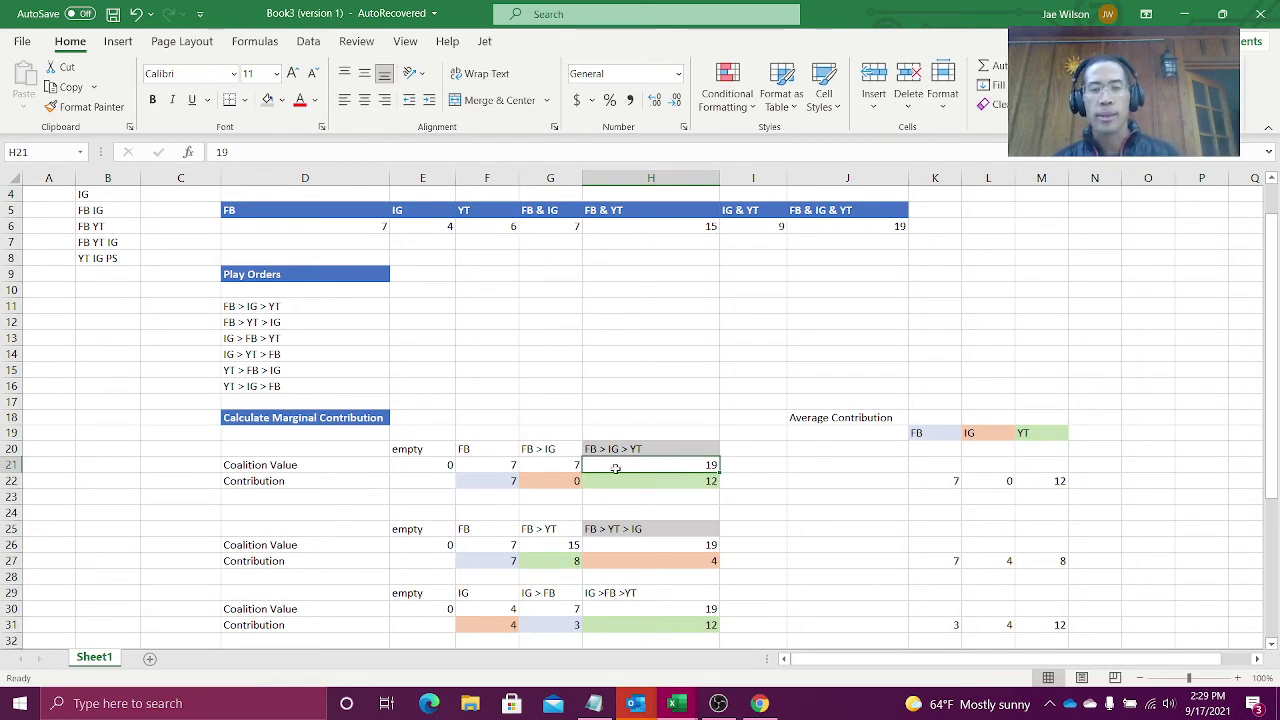
{"action": "left_click", "coordinate": [560, 467]}
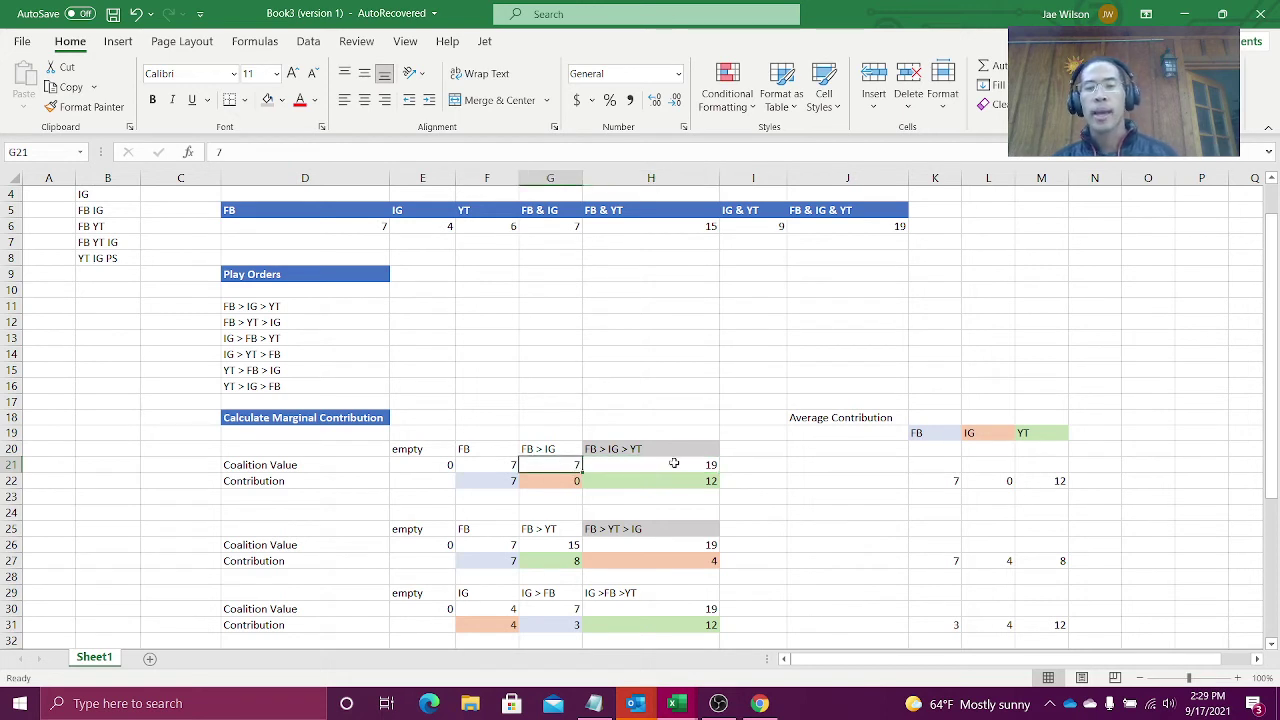
{"action": "left_click", "coordinate": [678, 482]}
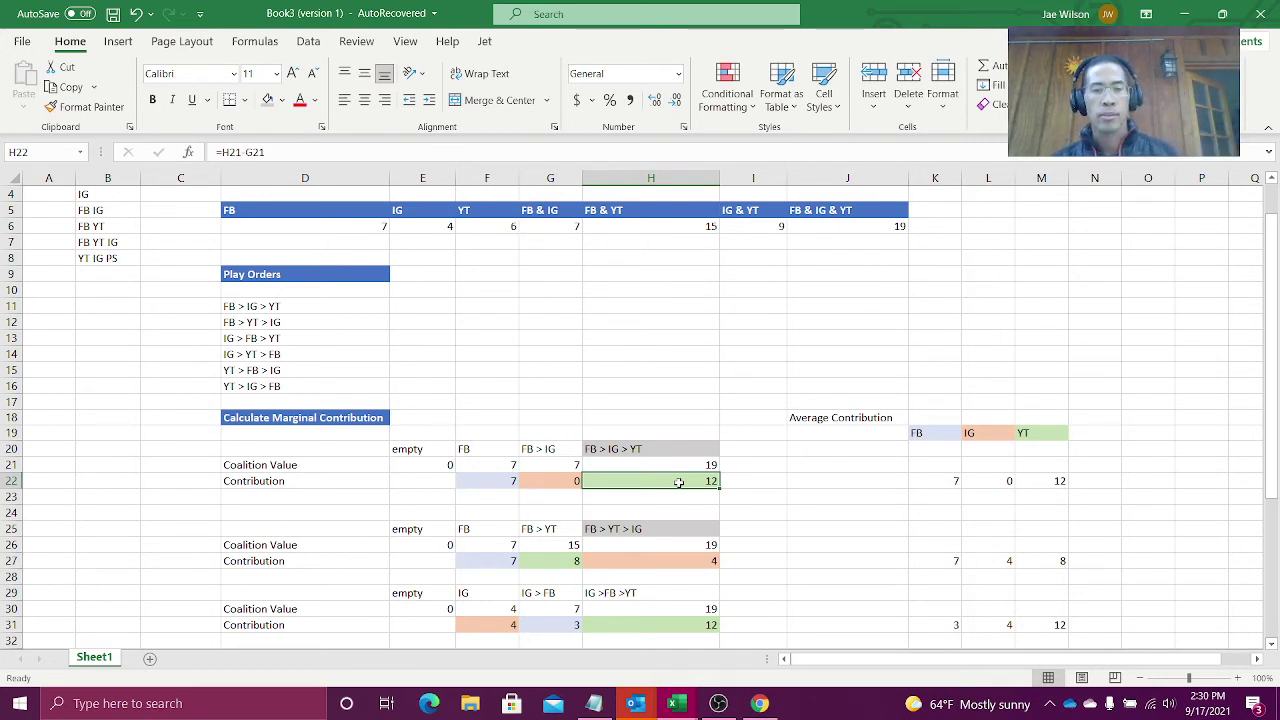
Examine the coalition values and contribution formulas in rows 26 and 27 for FB > YT > IG, checking the FB & YT value in H6
{"action": "left_click", "coordinate": [624, 532]}
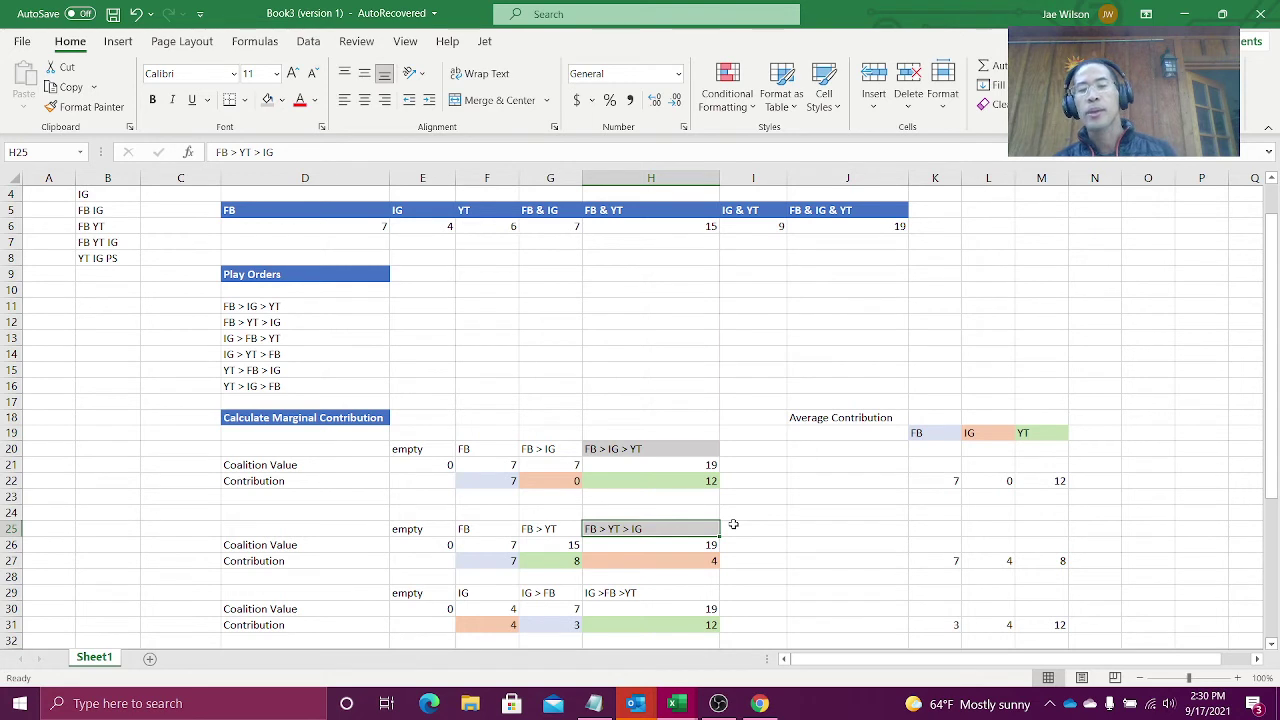
{"action": "left_click", "coordinate": [494, 546]}
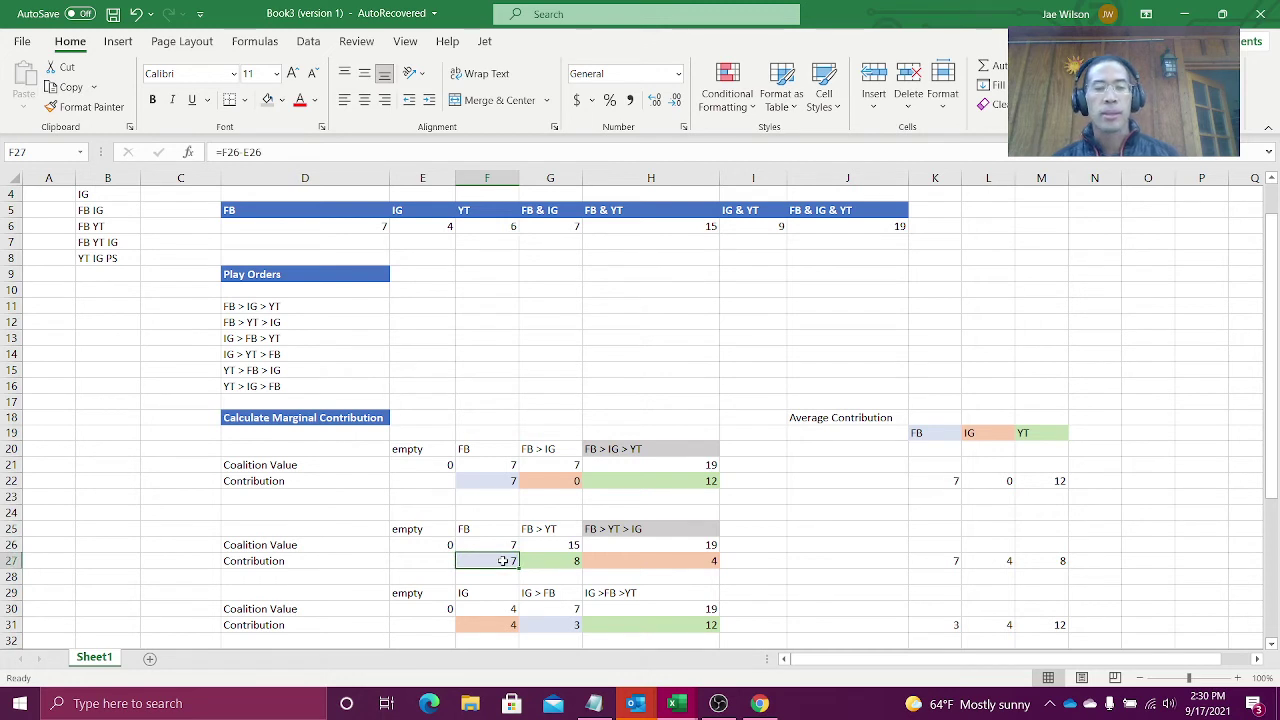
{"action": "left_click", "coordinate": [558, 544]}
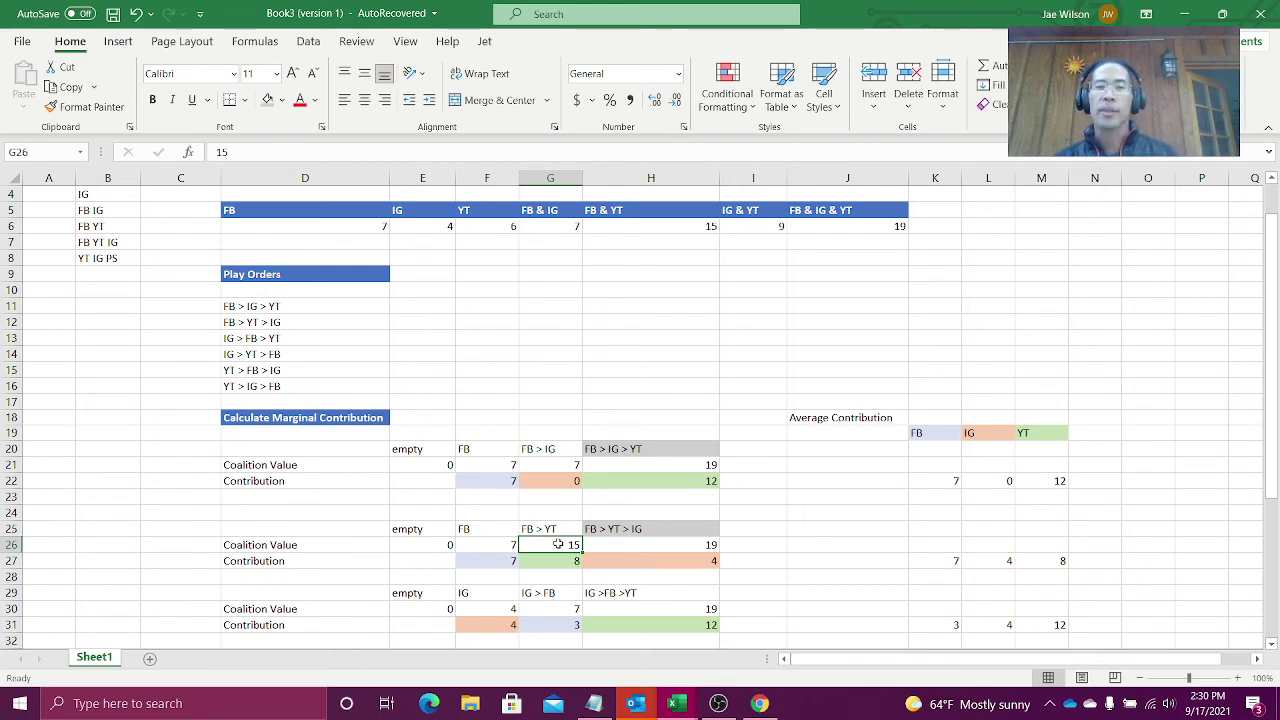
{"action": "left_click", "coordinate": [704, 226]}
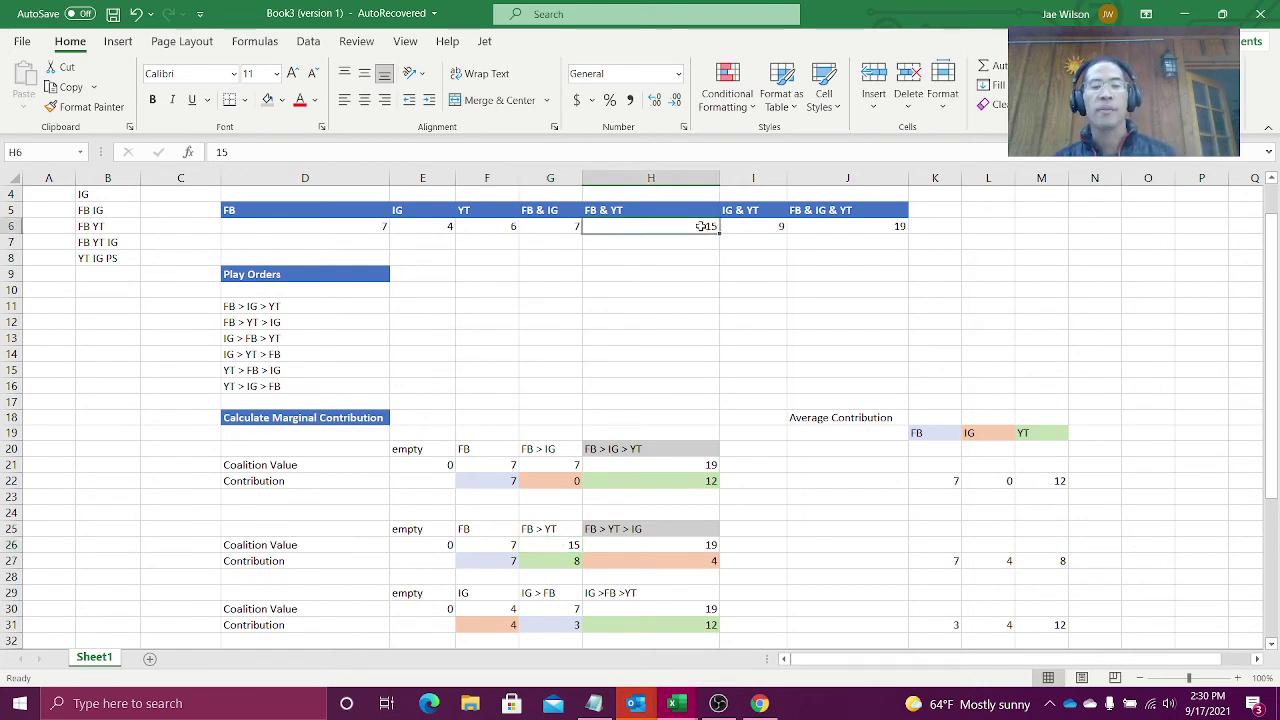
{"action": "left_click", "coordinate": [545, 545]}
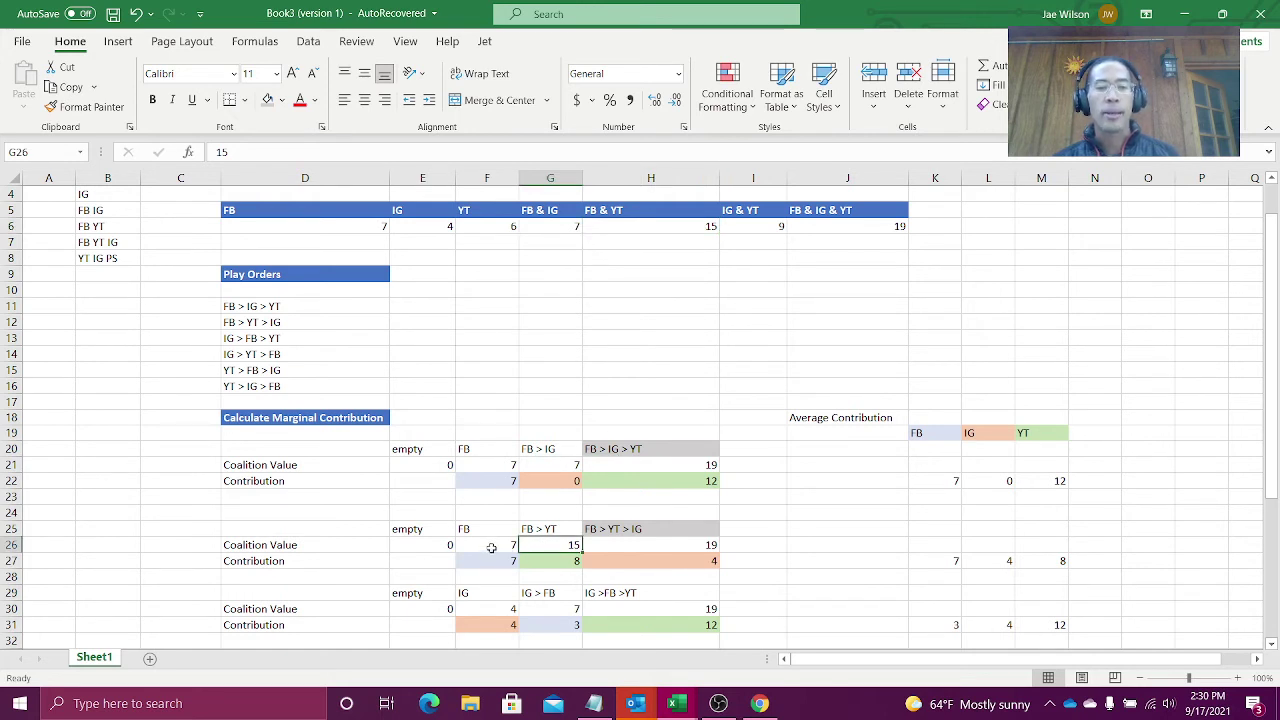
{"action": "left_click", "coordinate": [557, 560]}
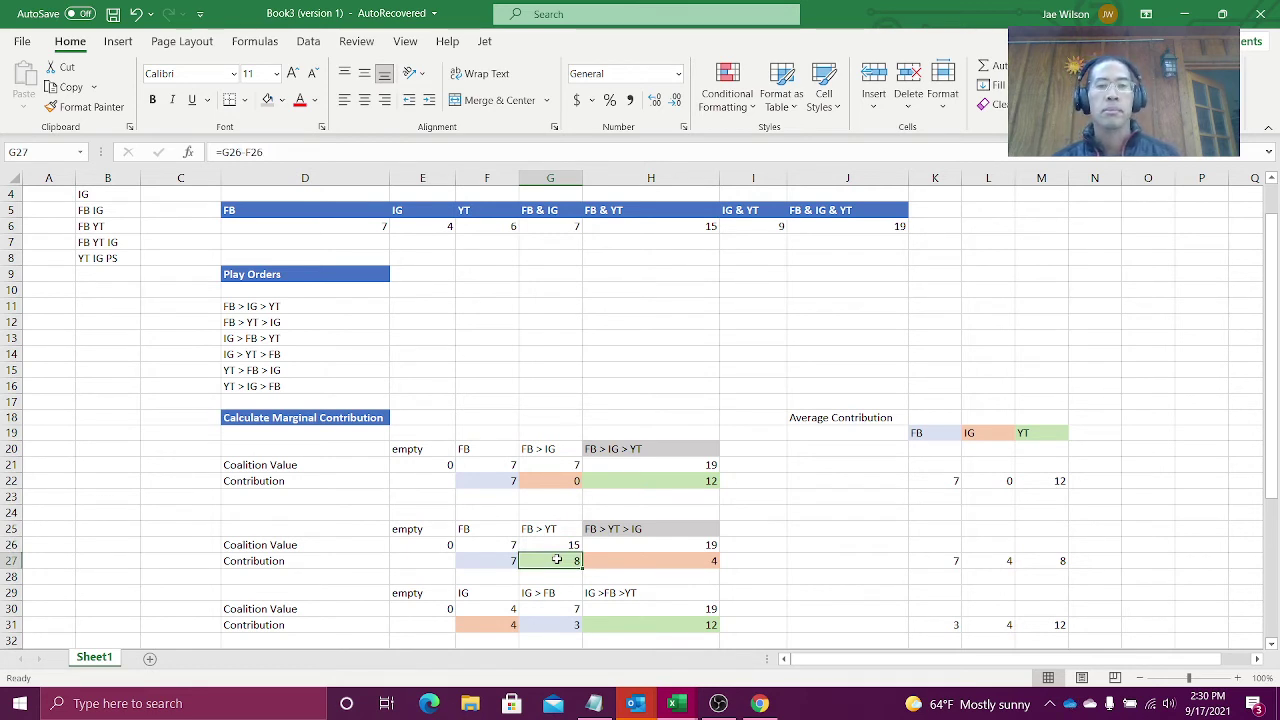
{"action": "left_click", "coordinate": [634, 545]}
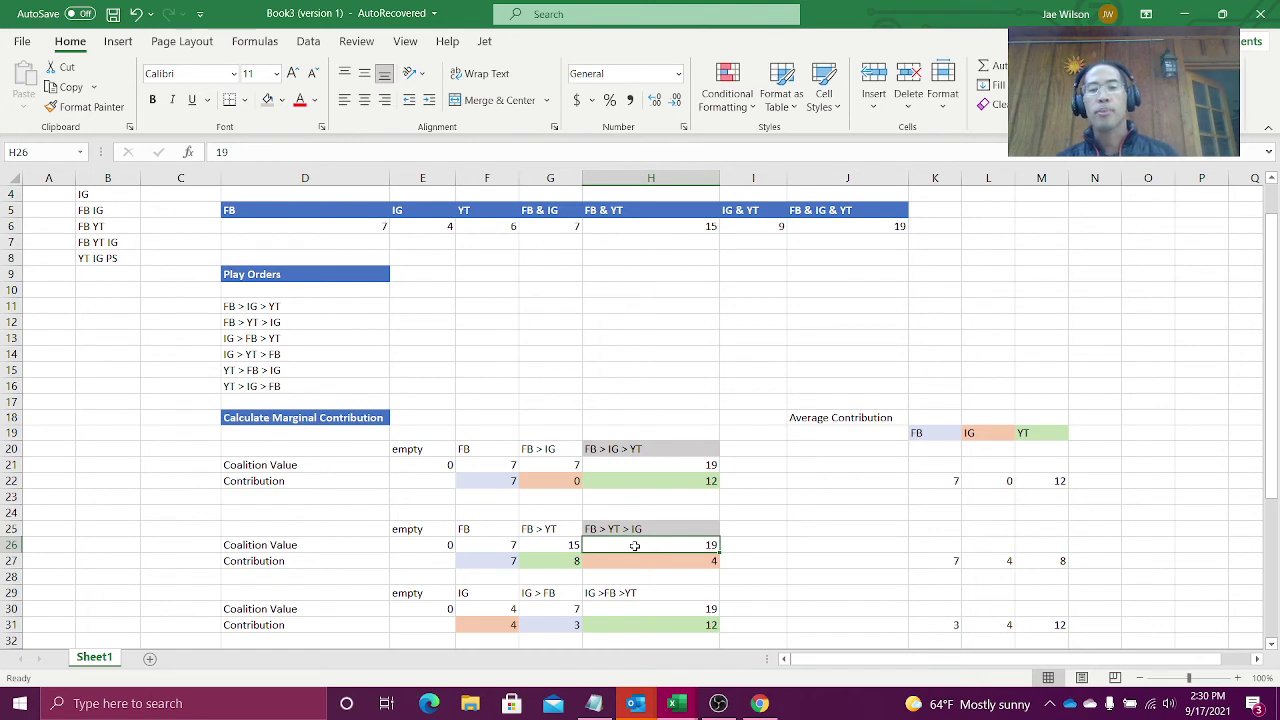
{"action": "left_click", "coordinate": [567, 545]}
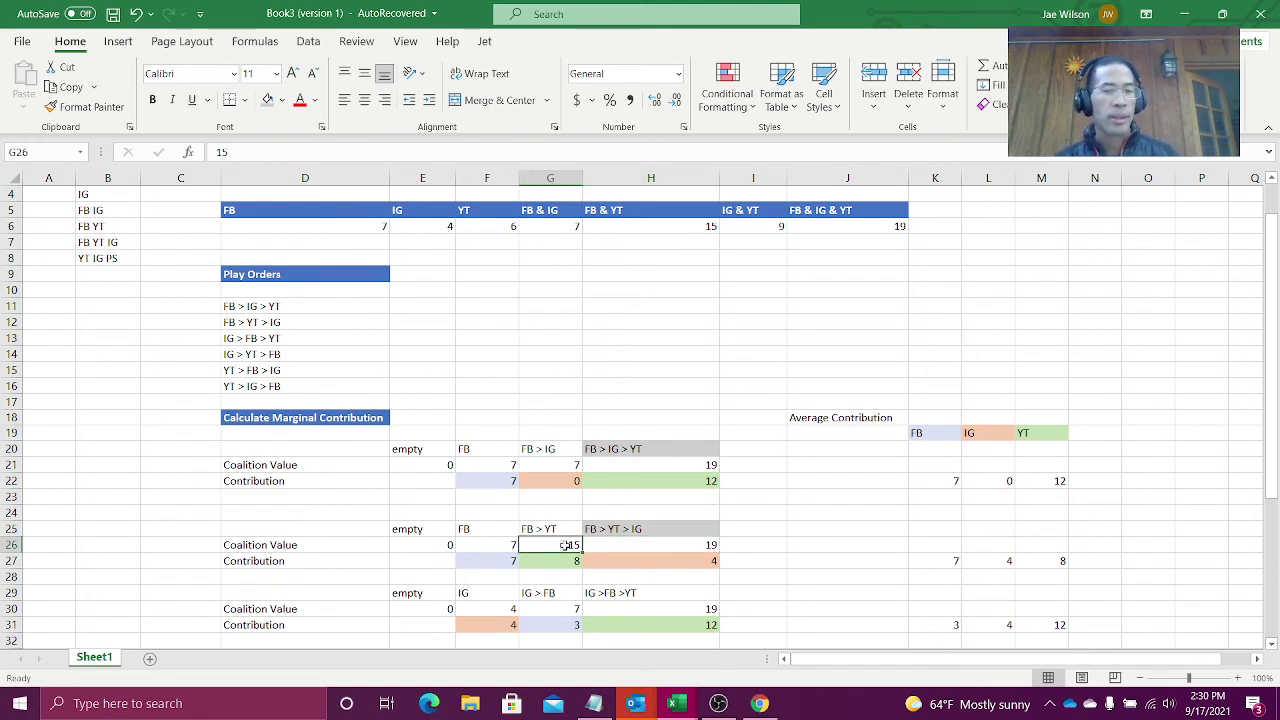
{"action": "left_click", "coordinate": [650, 562]}
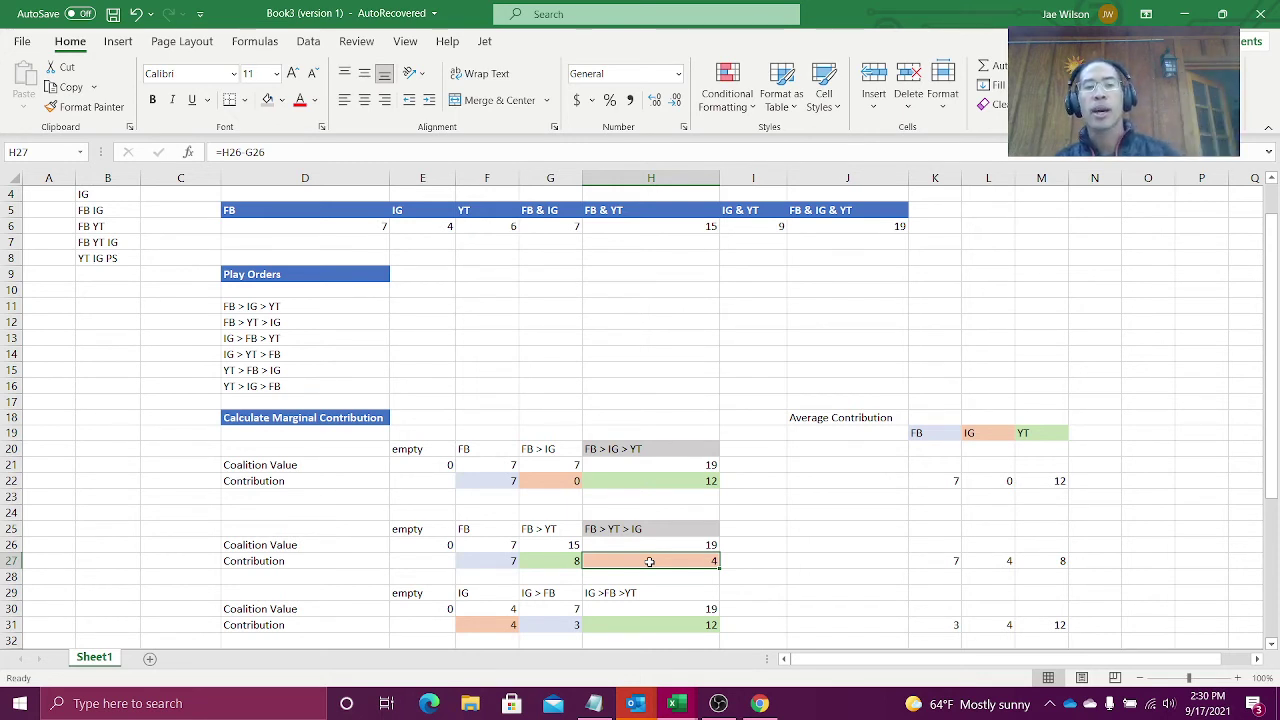
Review the FB > YT > IG play order in D12 and the coalition values in D6:J6
{"action": "right_click", "coordinate": [274, 325]}
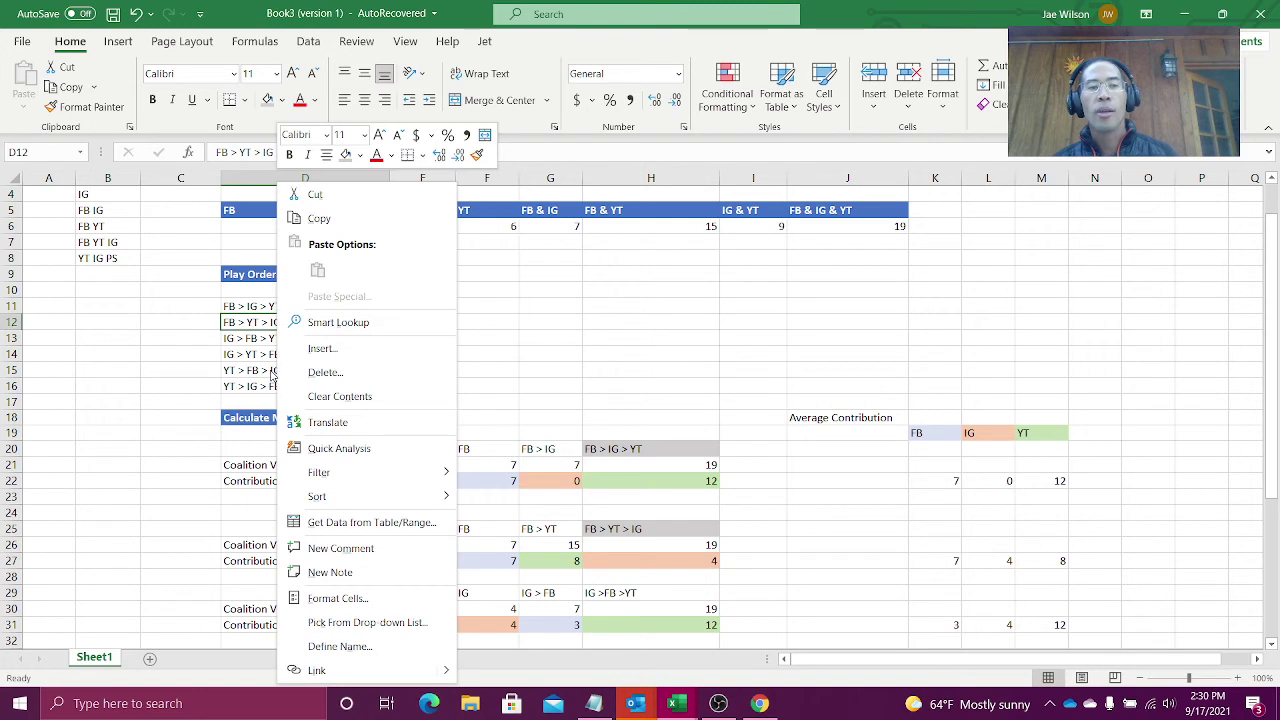
{"action": "left_click", "coordinate": [214, 372]}
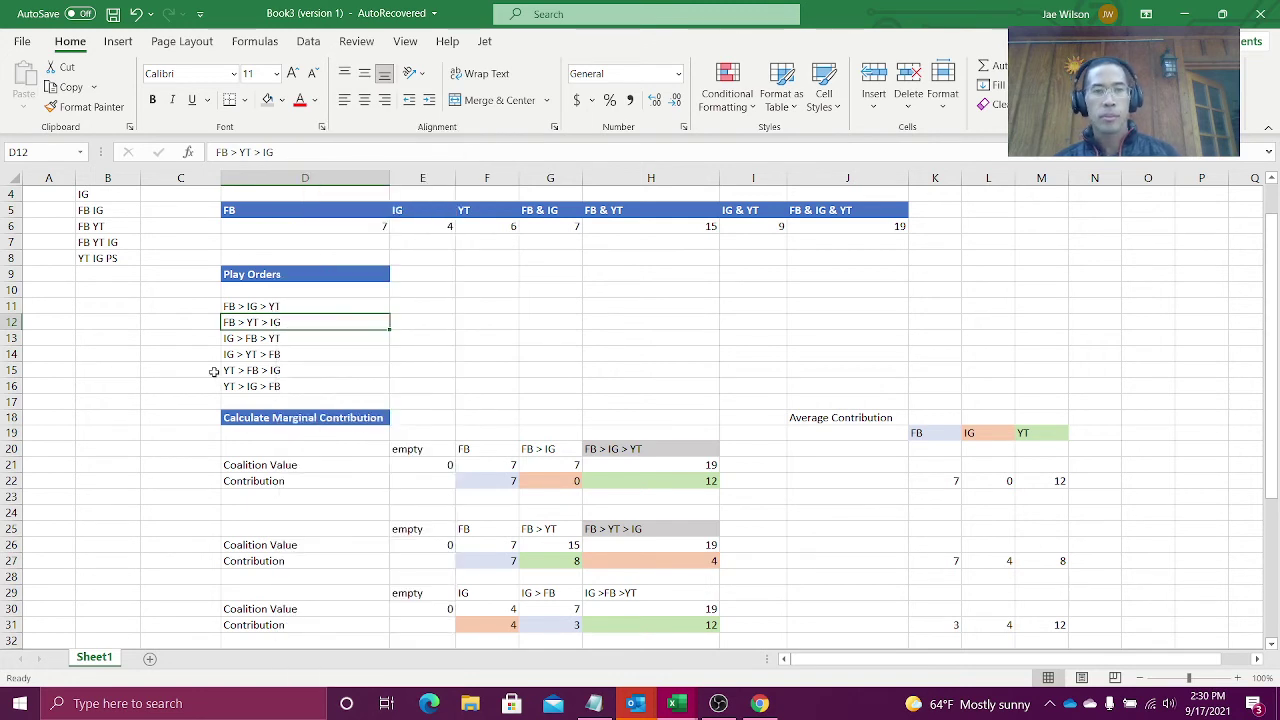
{"action": "left_click", "coordinate": [312, 231]}
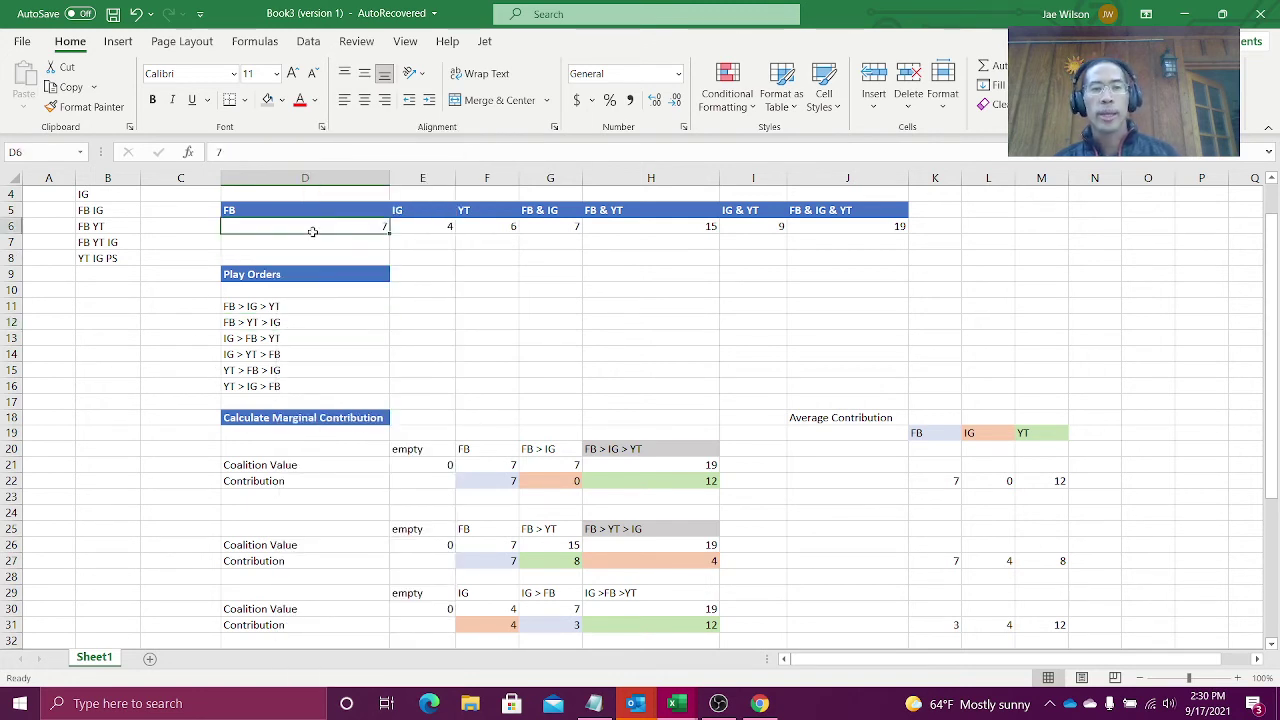
{"action": "left_click_drag", "start_coordinate": [312, 231], "coordinate": [821, 227]}
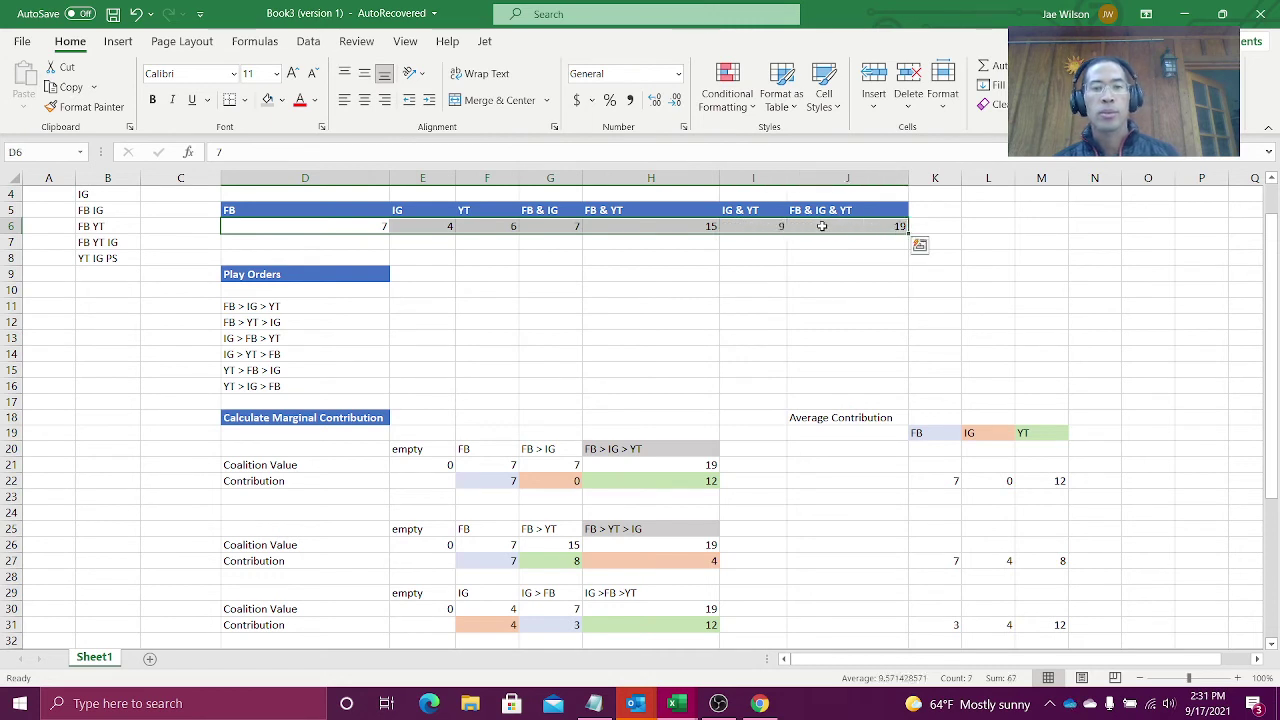
Compare the FB, IG and YT contributions between the FB > IG > YT and FB > YT > IG calculations in rows 20 to 28
{"action": "left_click", "coordinate": [497, 478]}
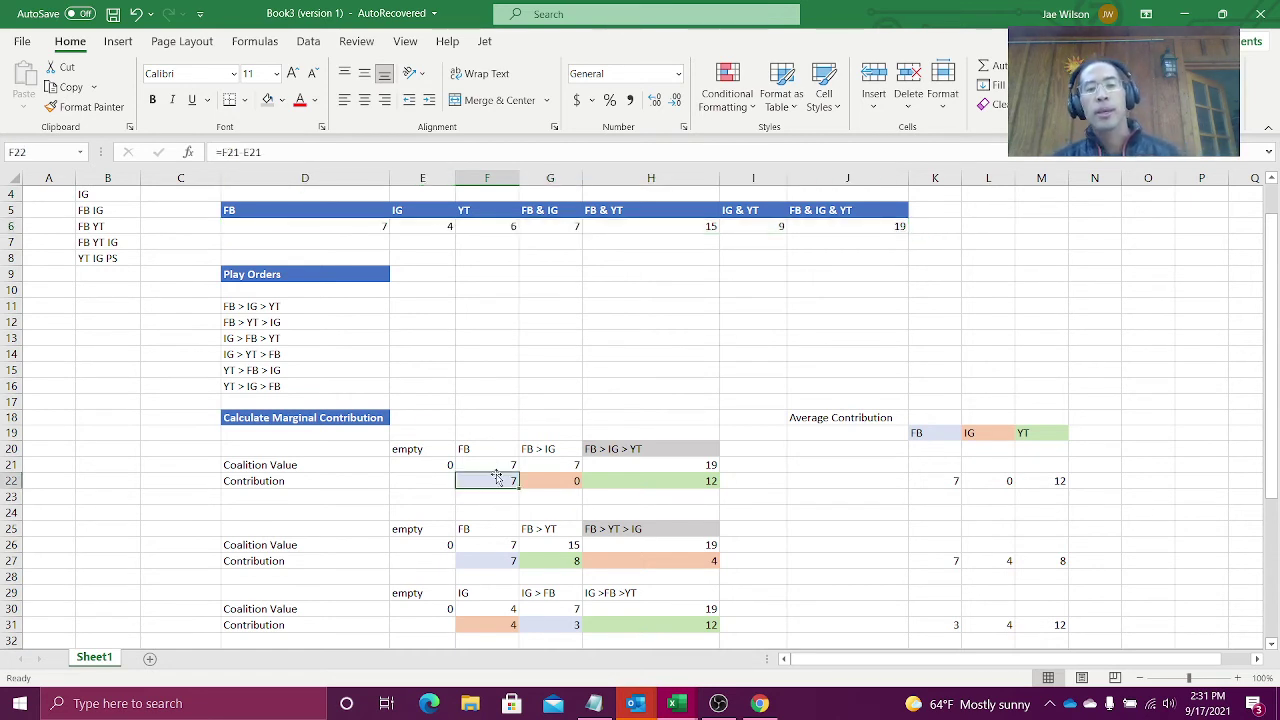
{"action": "left_click", "coordinate": [499, 572]}
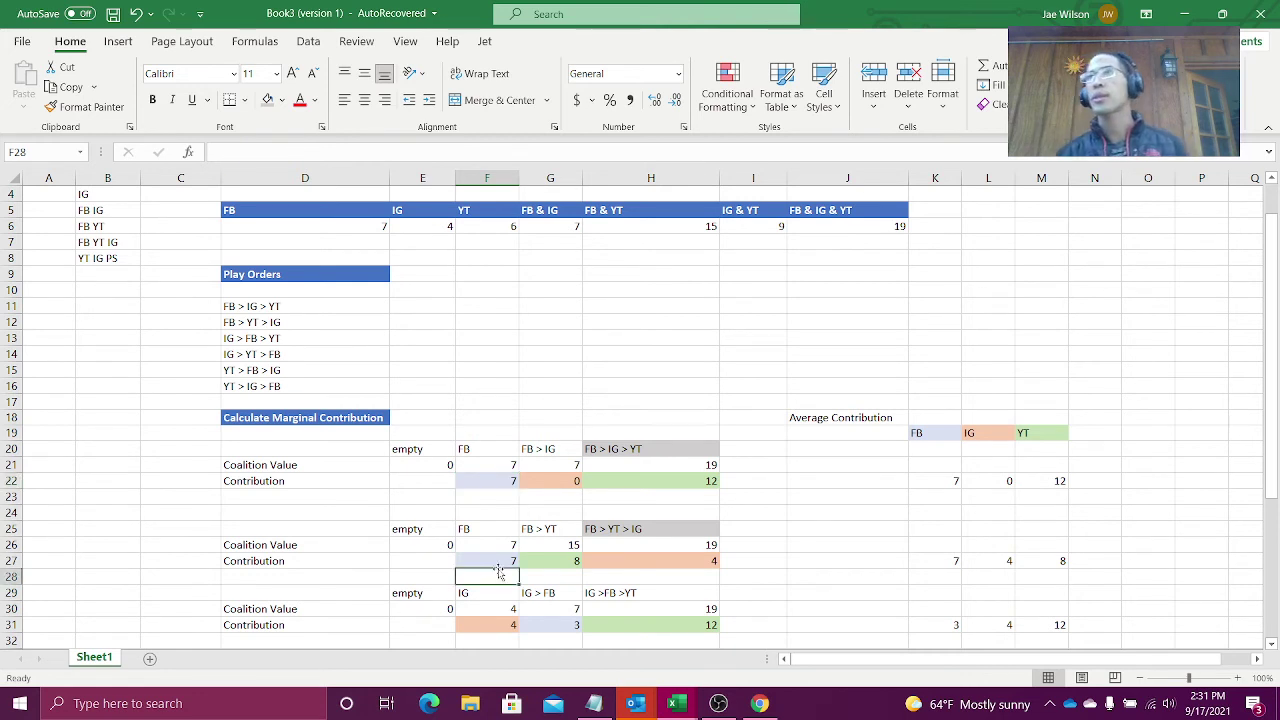
{"action": "left_click", "coordinate": [565, 483]}
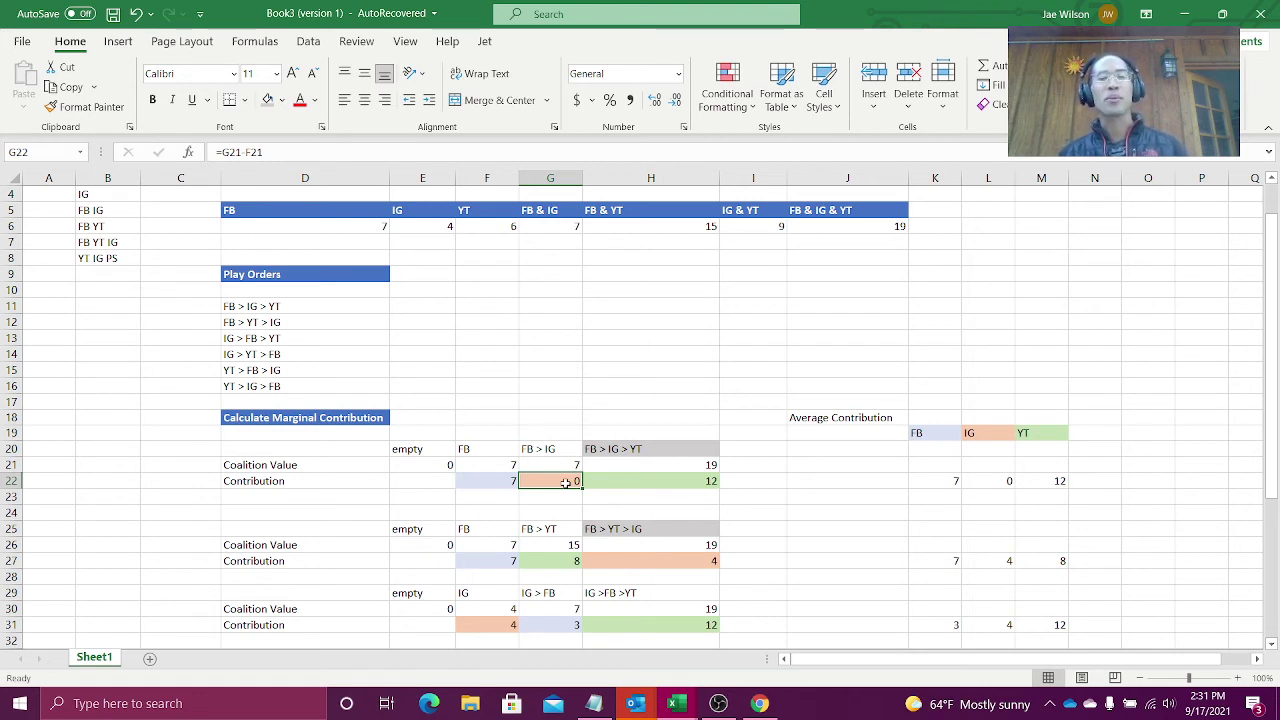
{"action": "left_click", "coordinate": [620, 481]}
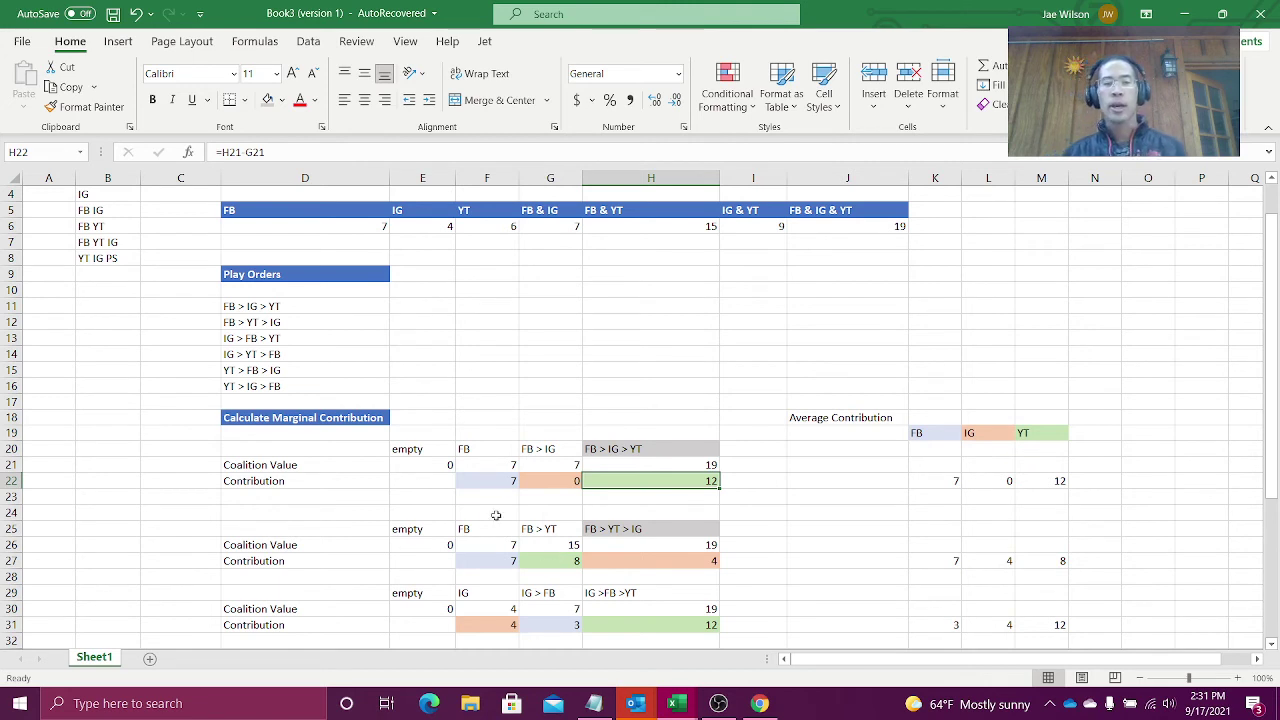
{"action": "left_click", "coordinate": [424, 451]}
{"action": "left_click_drag", "start_coordinate": [424, 451], "coordinate": [621, 571]}
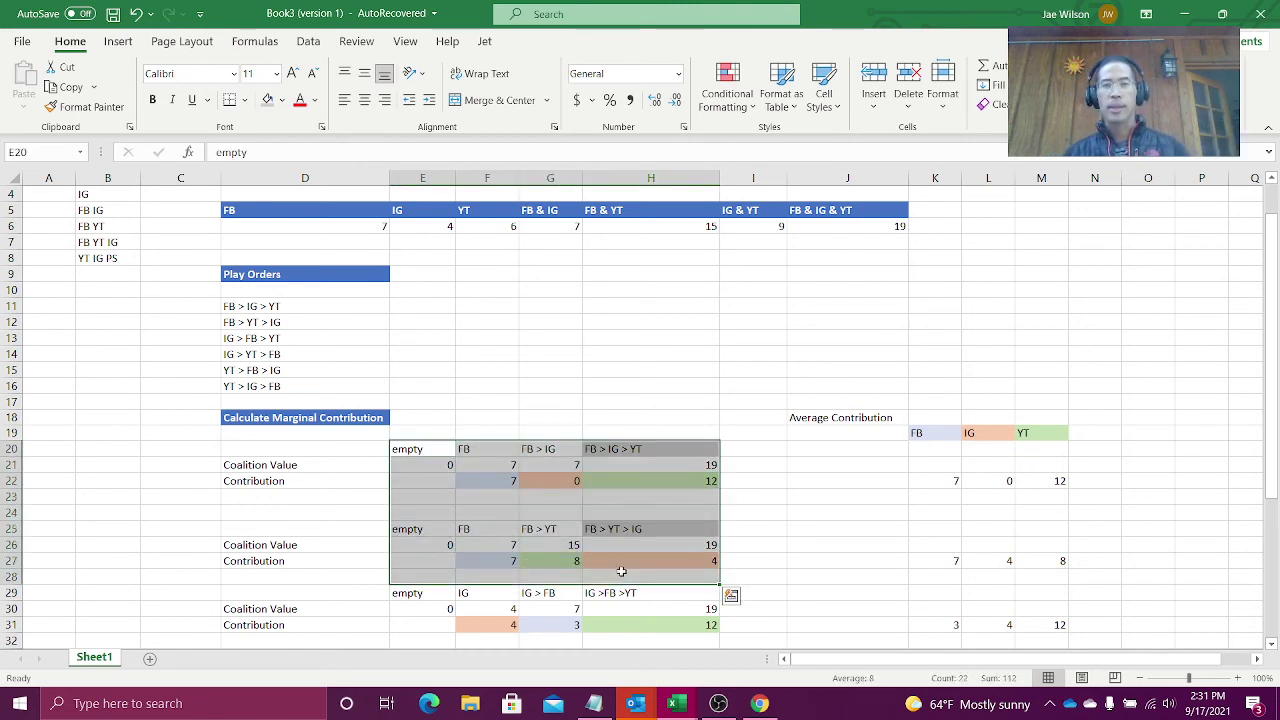
Check the FB & IG & YT value in J6 and view the remaining play-order calculations down to the Average Value to Game row
{"action": "left_click", "coordinate": [862, 224]}
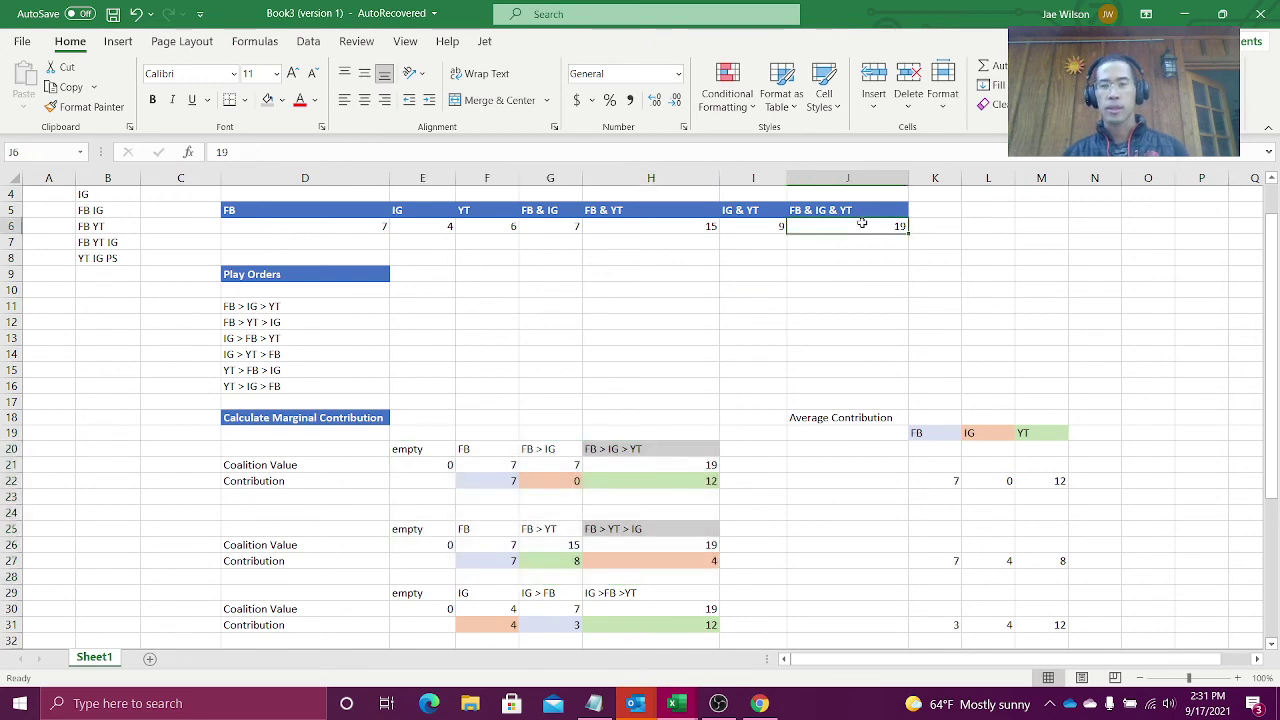
{"action": "scroll", "coordinate": [880, 540], "scroll_direction": "down", "scroll_amount": 5}
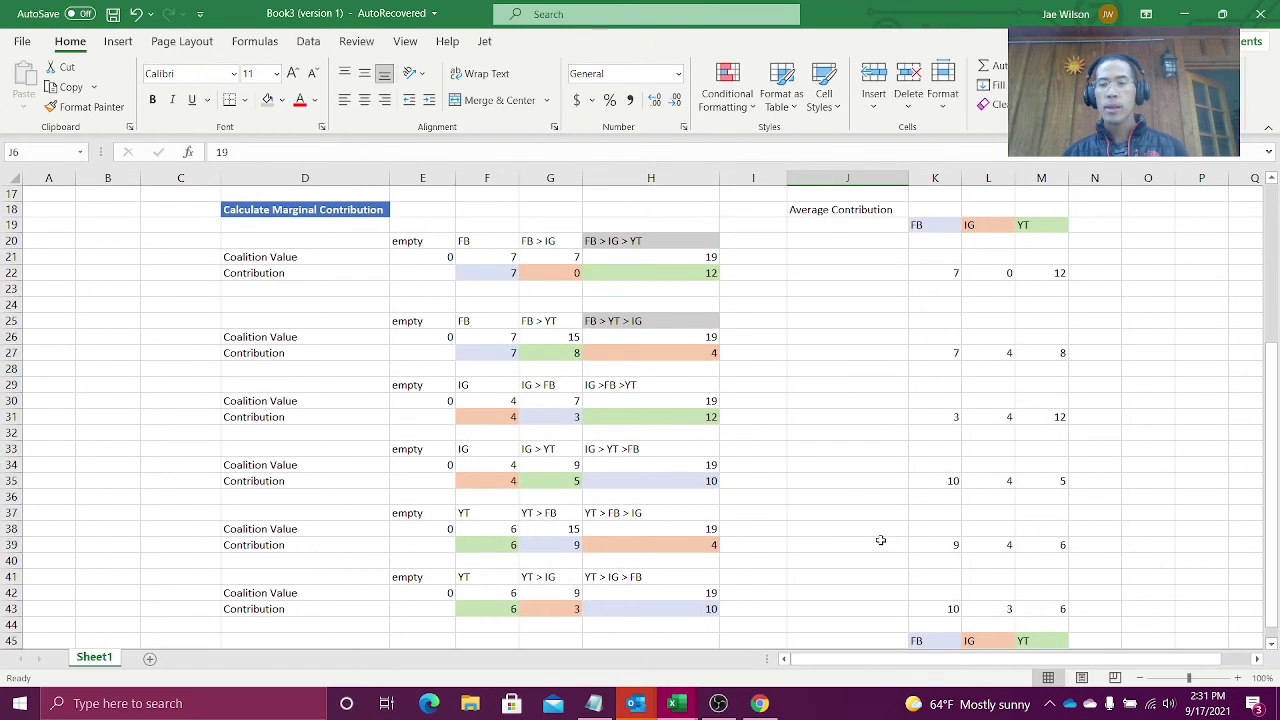
{"action": "scroll", "coordinate": [880, 540], "scroll_direction": "down", "scroll_amount": 2}
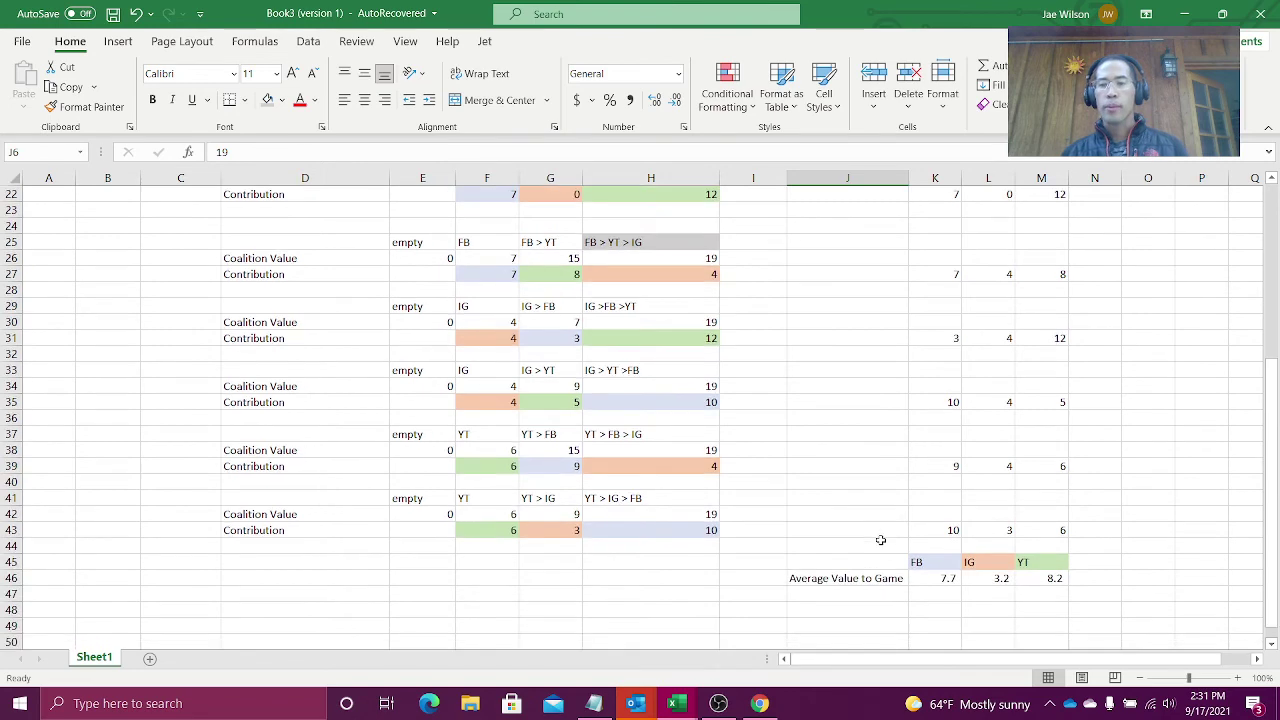
Check the FB, IG and YT average formulas in the Average Value to Game row, K46:M46
{"action": "left_click", "coordinate": [928, 580]}
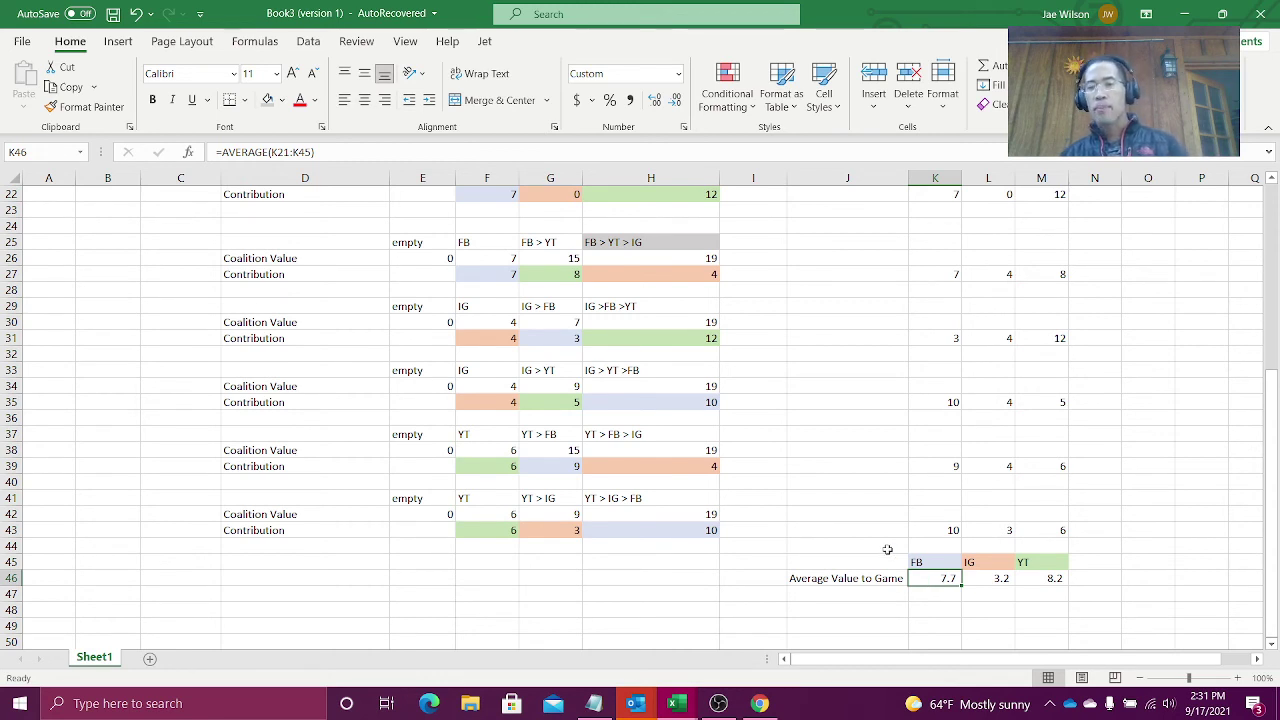
{"action": "left_click", "coordinate": [1054, 584]}
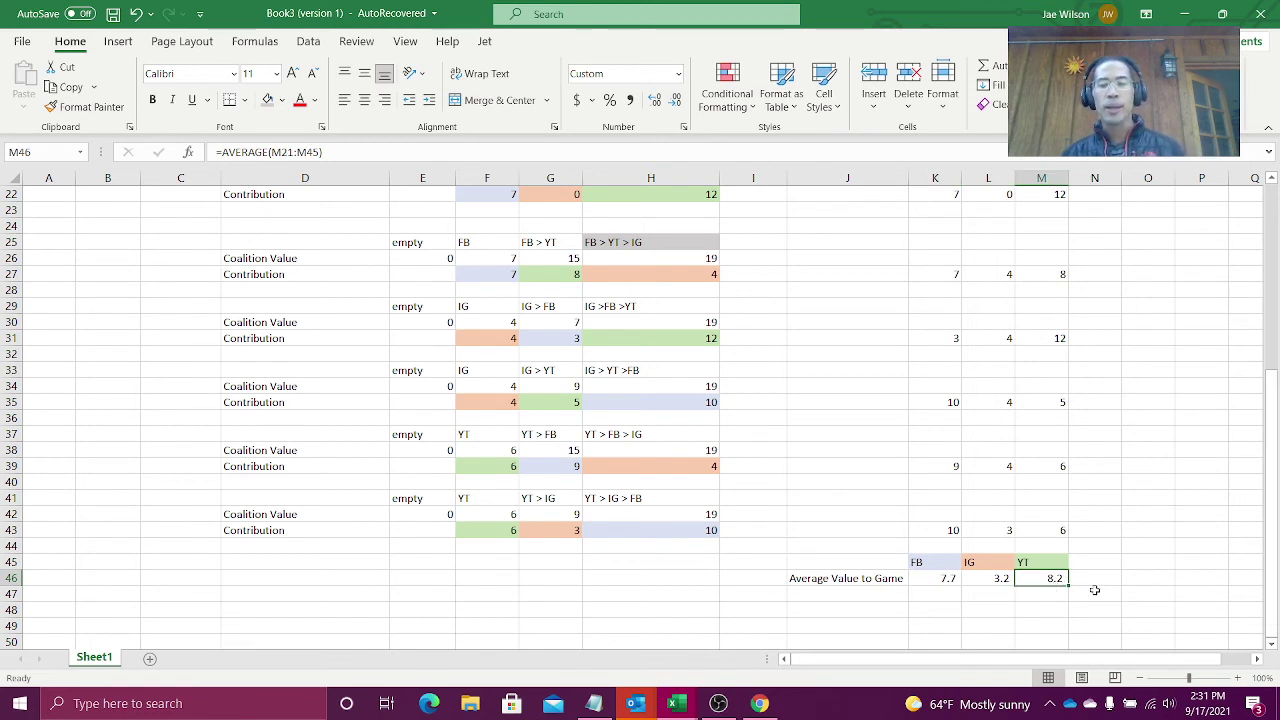
{"action": "left_click", "coordinate": [931, 581]}
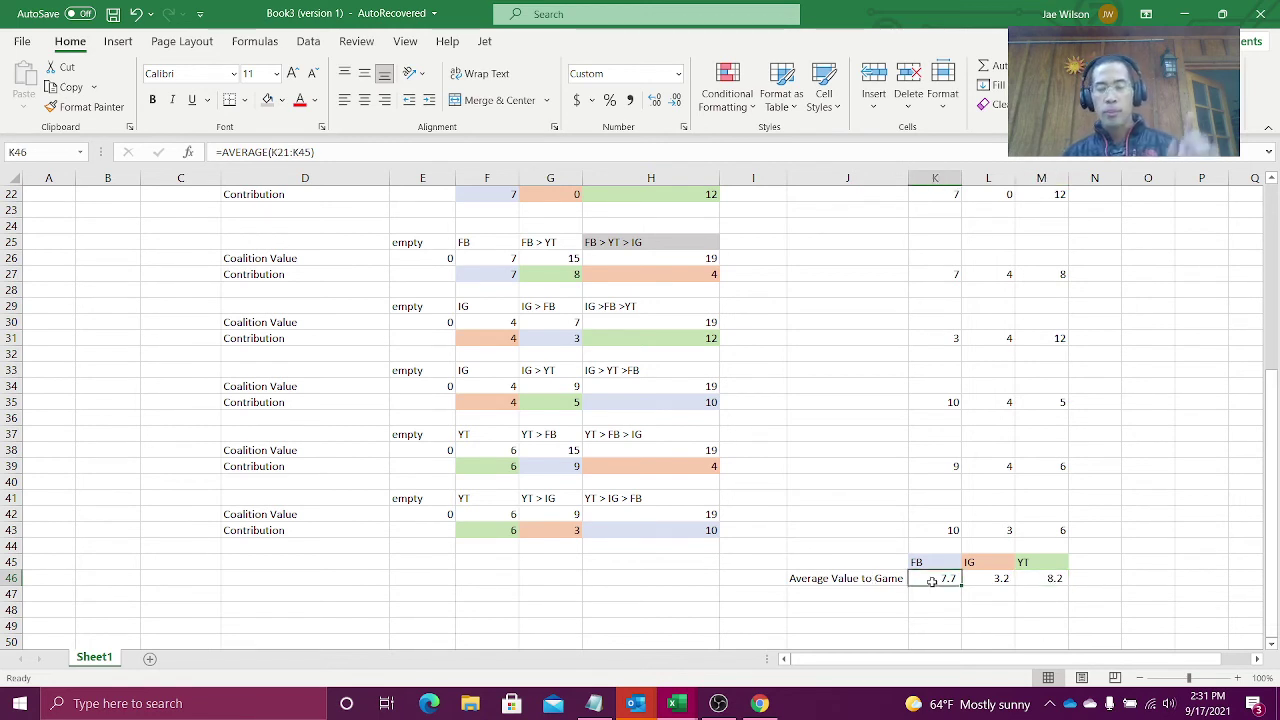
{"action": "left_click", "coordinate": [982, 578]}
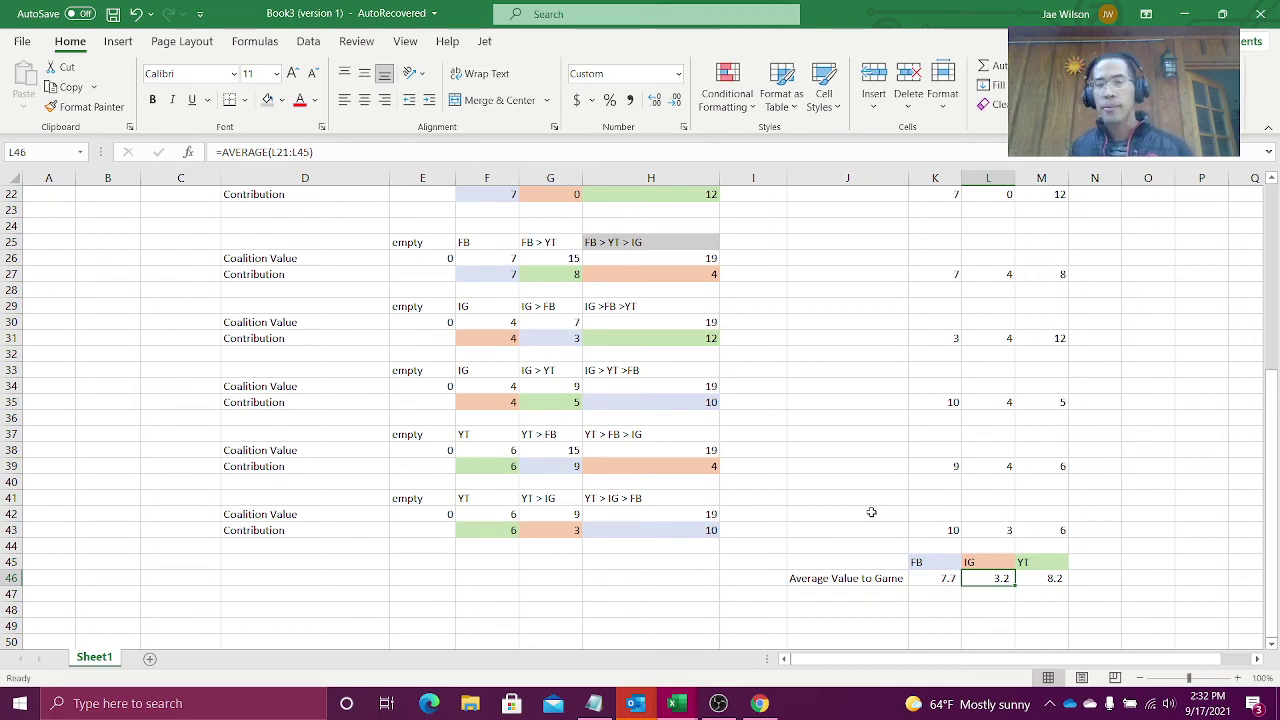
Review the FB, IG and FB & YT coalition values in D6, E6 and H6
{"action": "scroll", "coordinate": [871, 512], "scroll_direction": "up", "scroll_amount": 7}
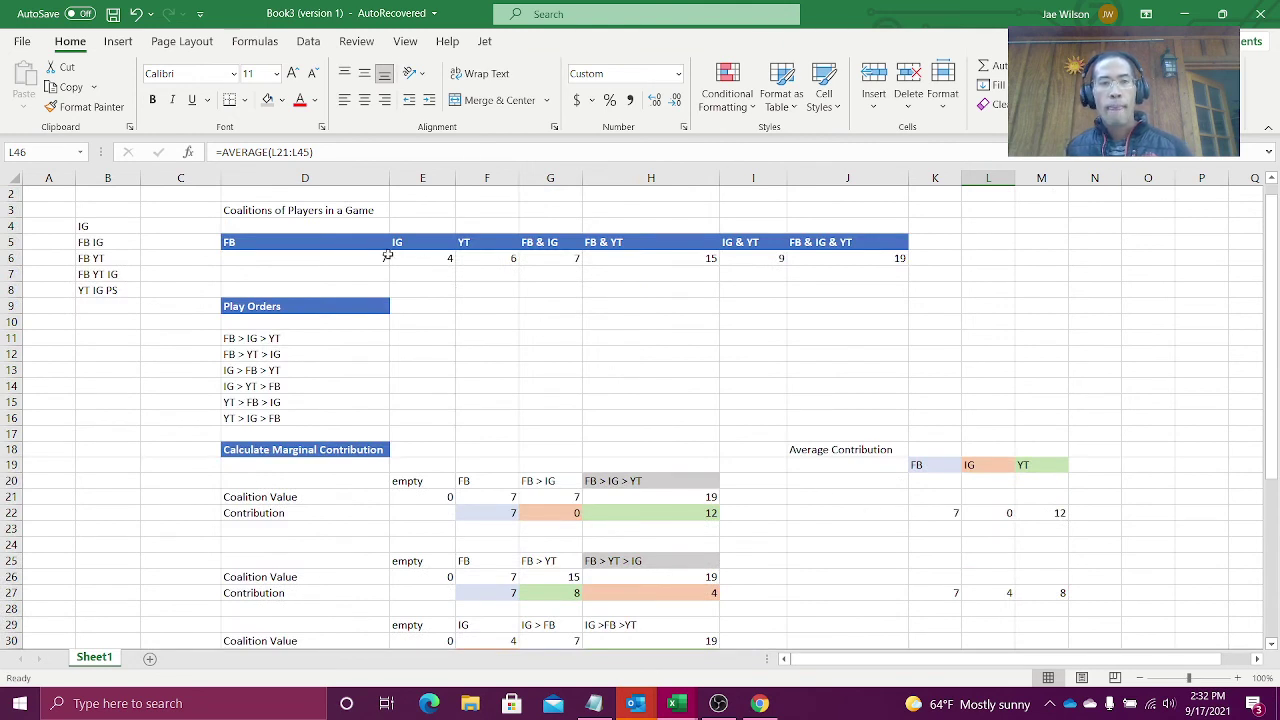
{"action": "left_click", "coordinate": [373, 258]}
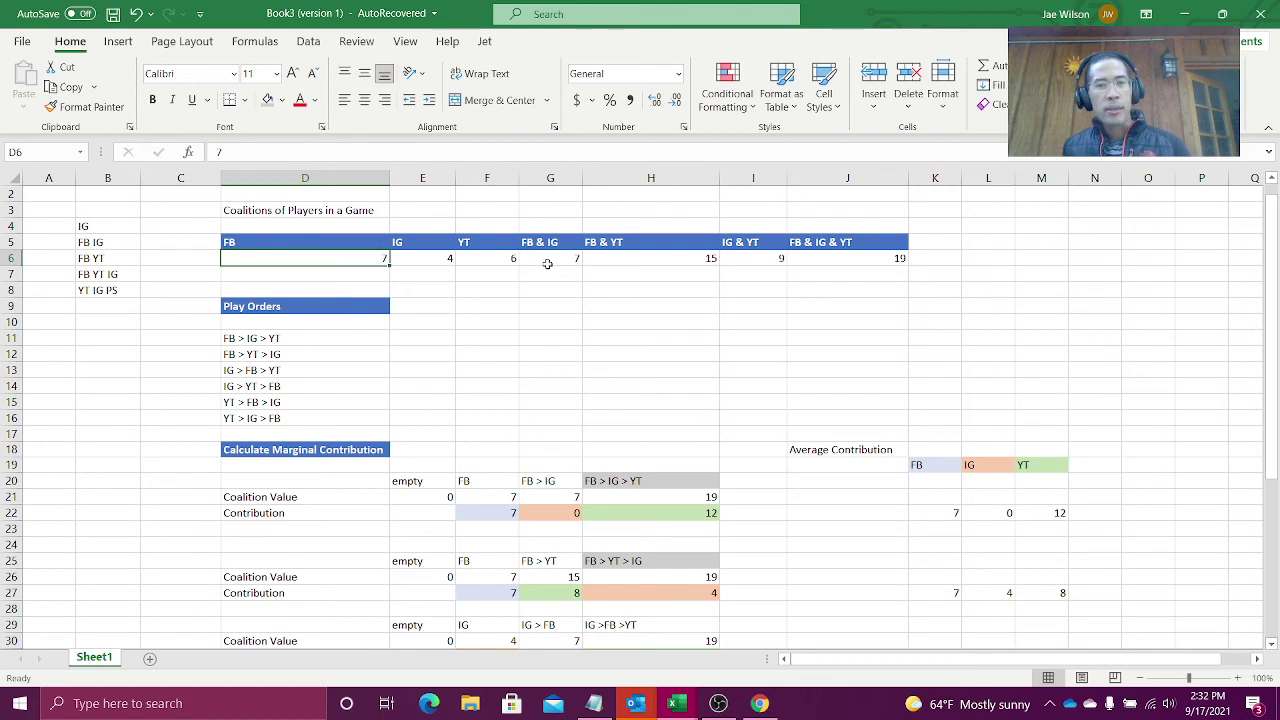
{"action": "left_click", "coordinate": [425, 258]}
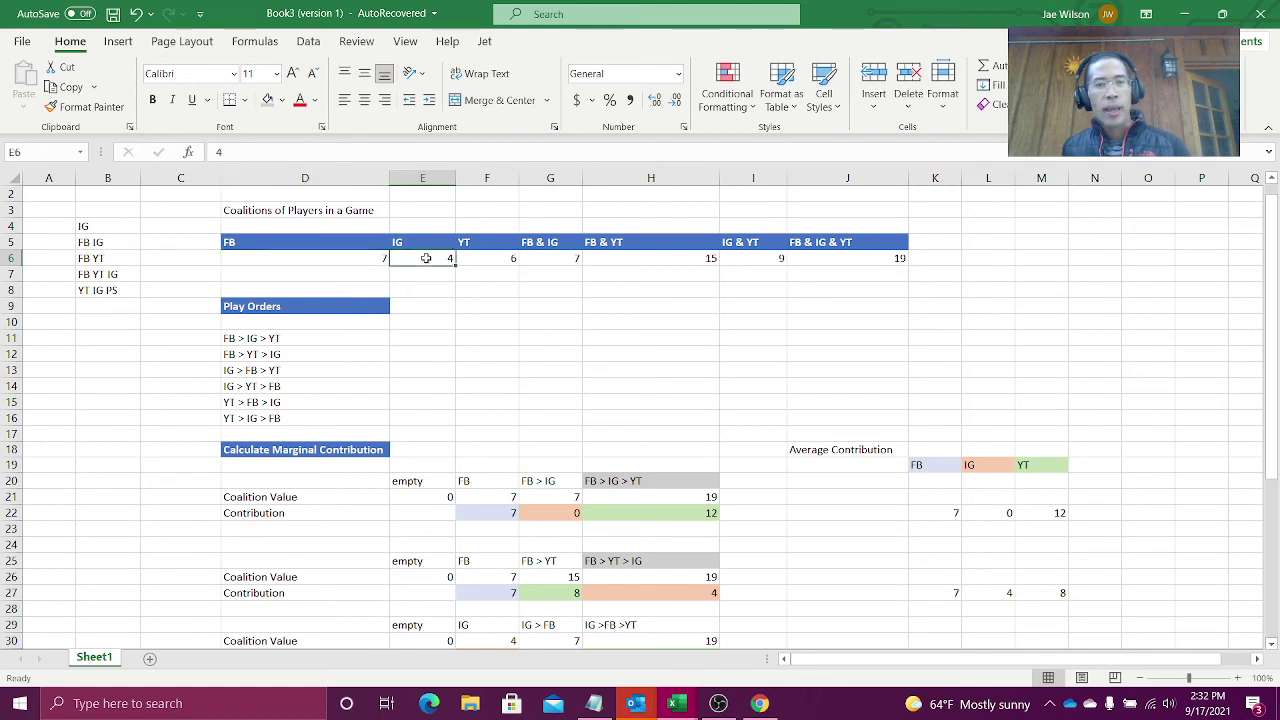
{"action": "left_click", "coordinate": [635, 256]}
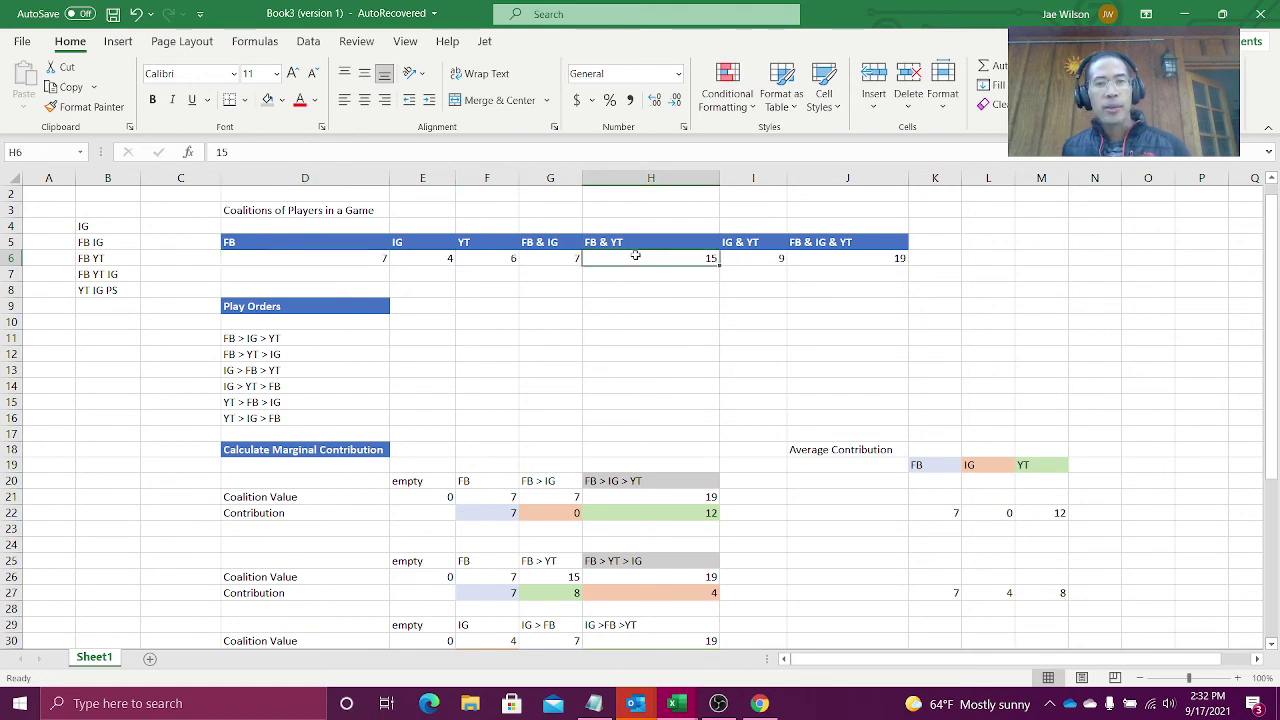
Set the FB & IG coalition value in G6 to 4
{"action": "left_click", "coordinate": [560, 258]}
{"action": "type", "text": "4"}
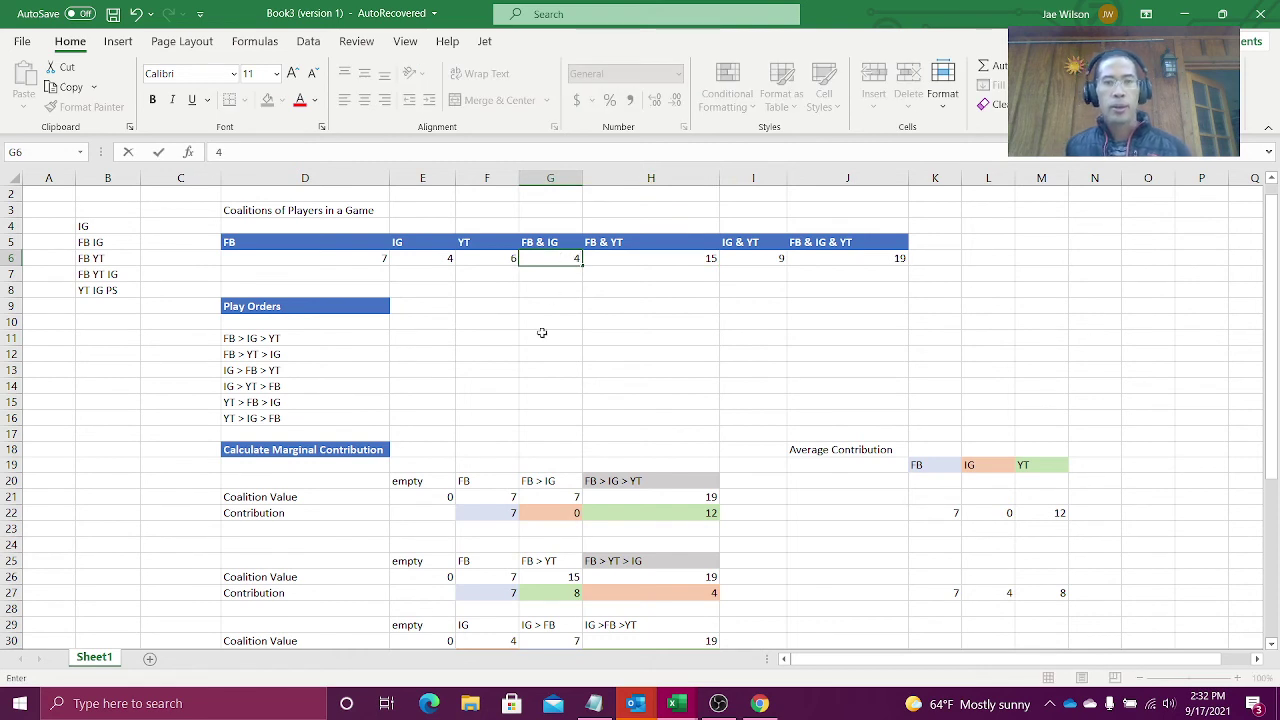
{"action": "left_click", "coordinate": [541, 332]}
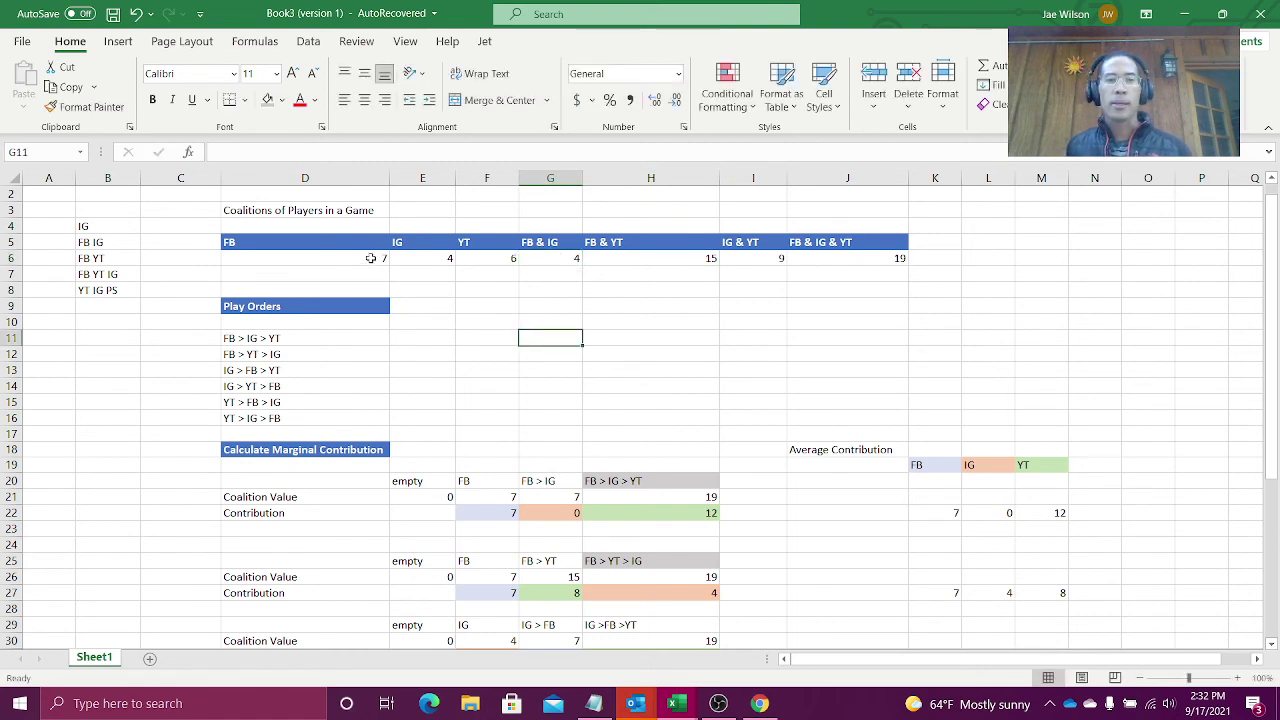
Check the FB & IG and FB & YT values, and try an IG & YT coalition value of 1 in I6
{"action": "left_click", "coordinate": [559, 261]}
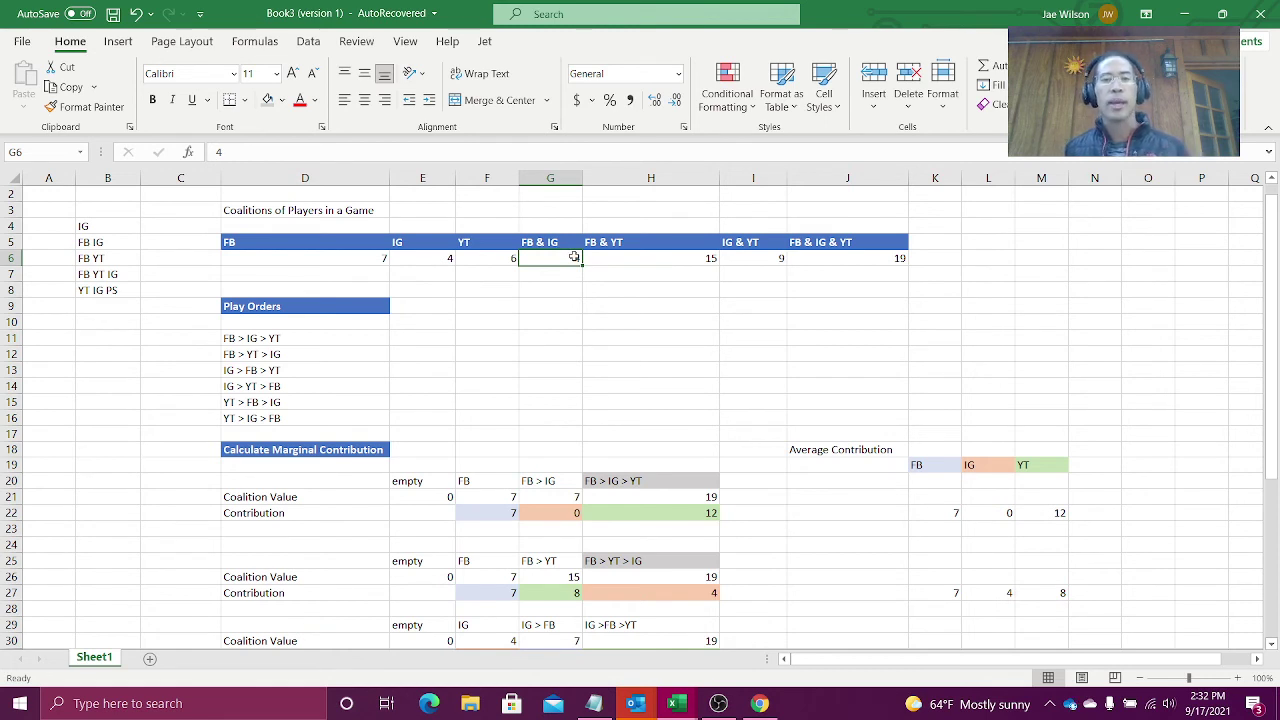
{"action": "left_click", "coordinate": [640, 258]}
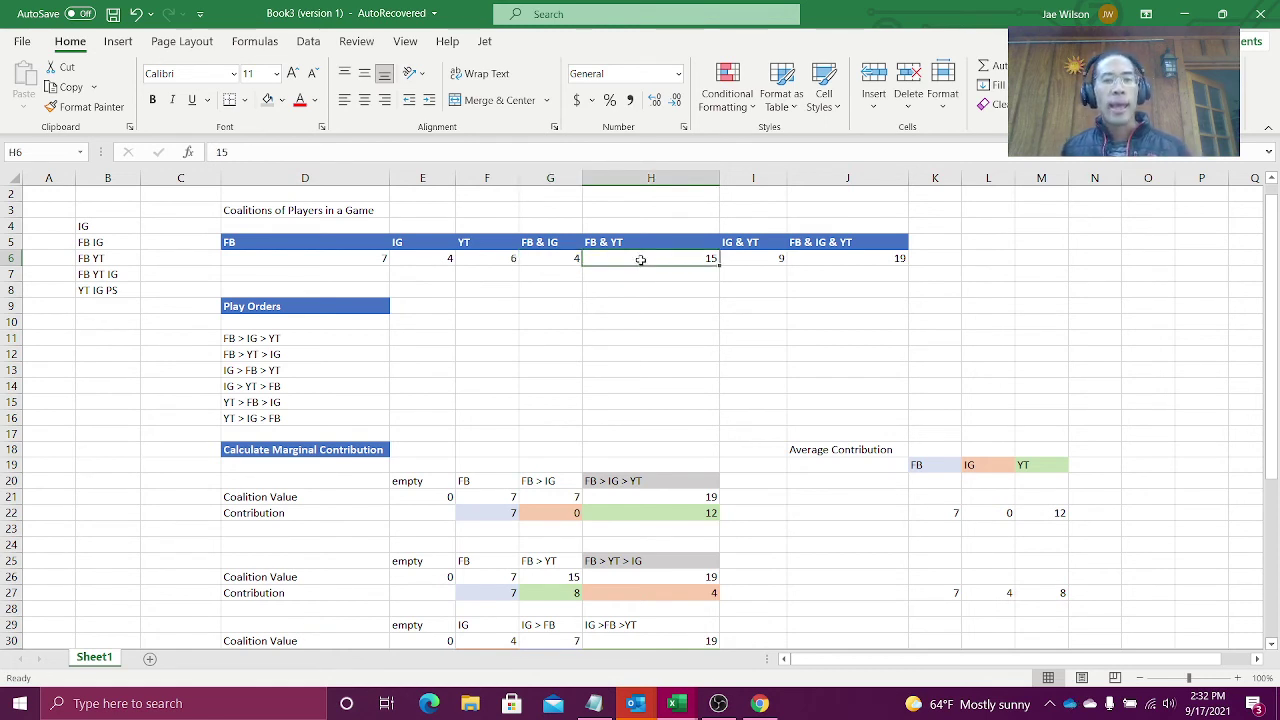
{"action": "left_click", "coordinate": [759, 259]}
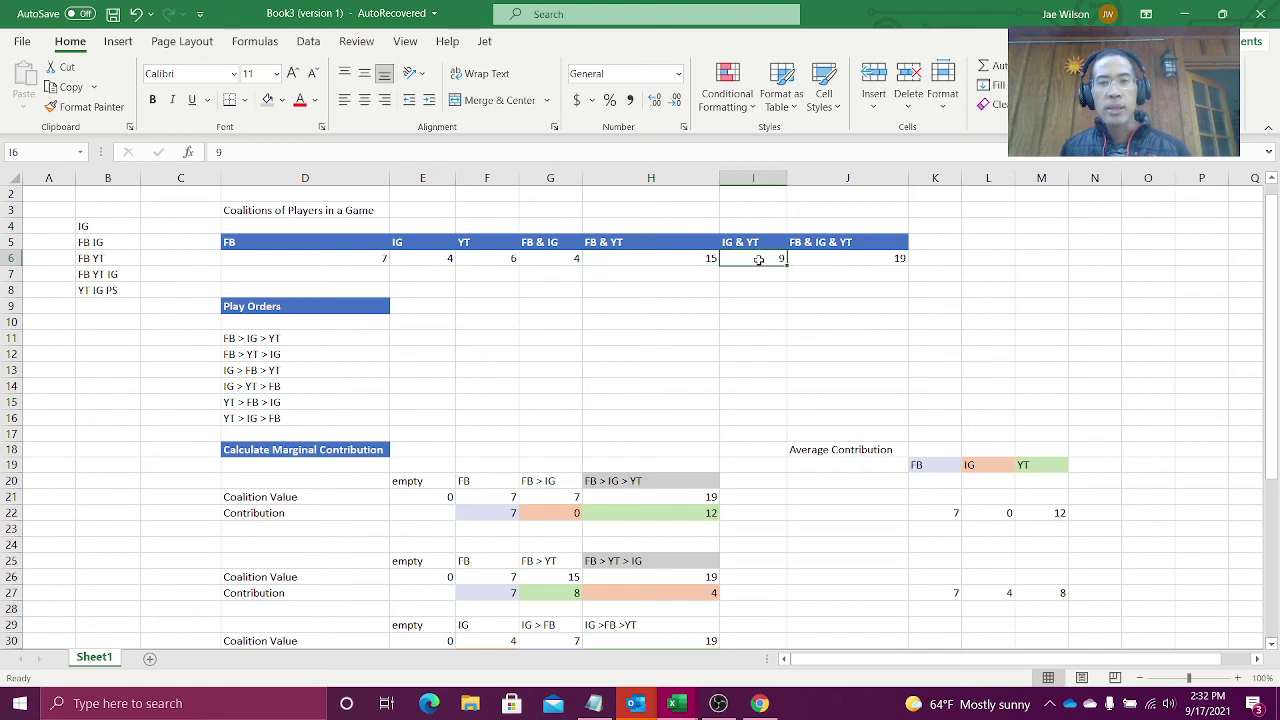
{"action": "type", "text": "1"}
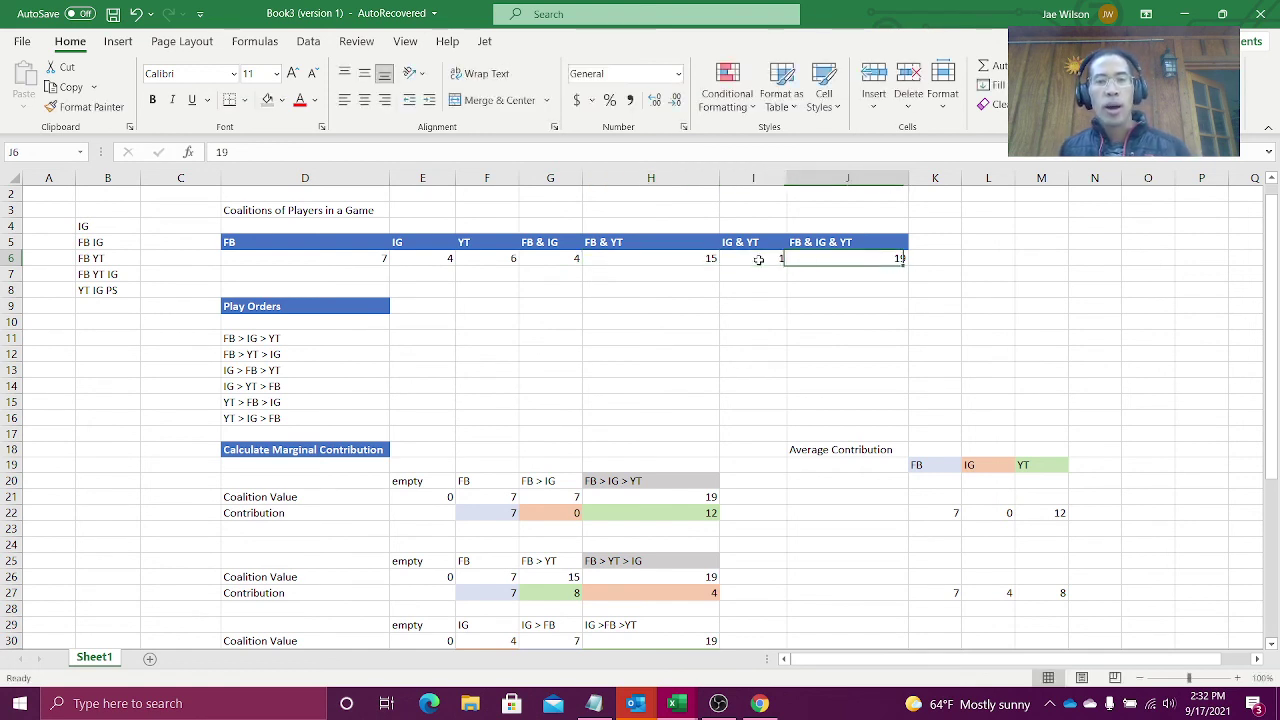
{"action": "key", "text": "ctrl+Return"}
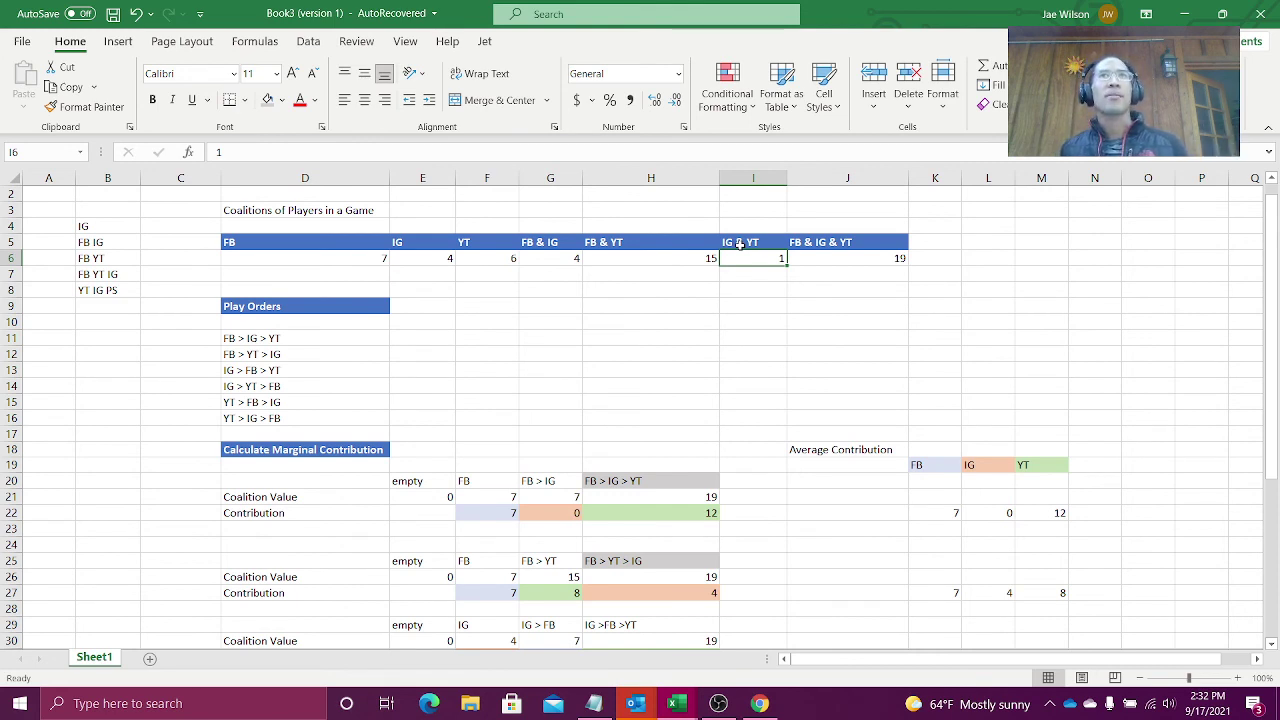
Undo the change to the IG & YT coalition value in I6
{"action": "key", "text": "ctrl+z"}
{"action": "key", "text": "ctrl+z"}
{"action": "key", "text": "ctrl+z"}
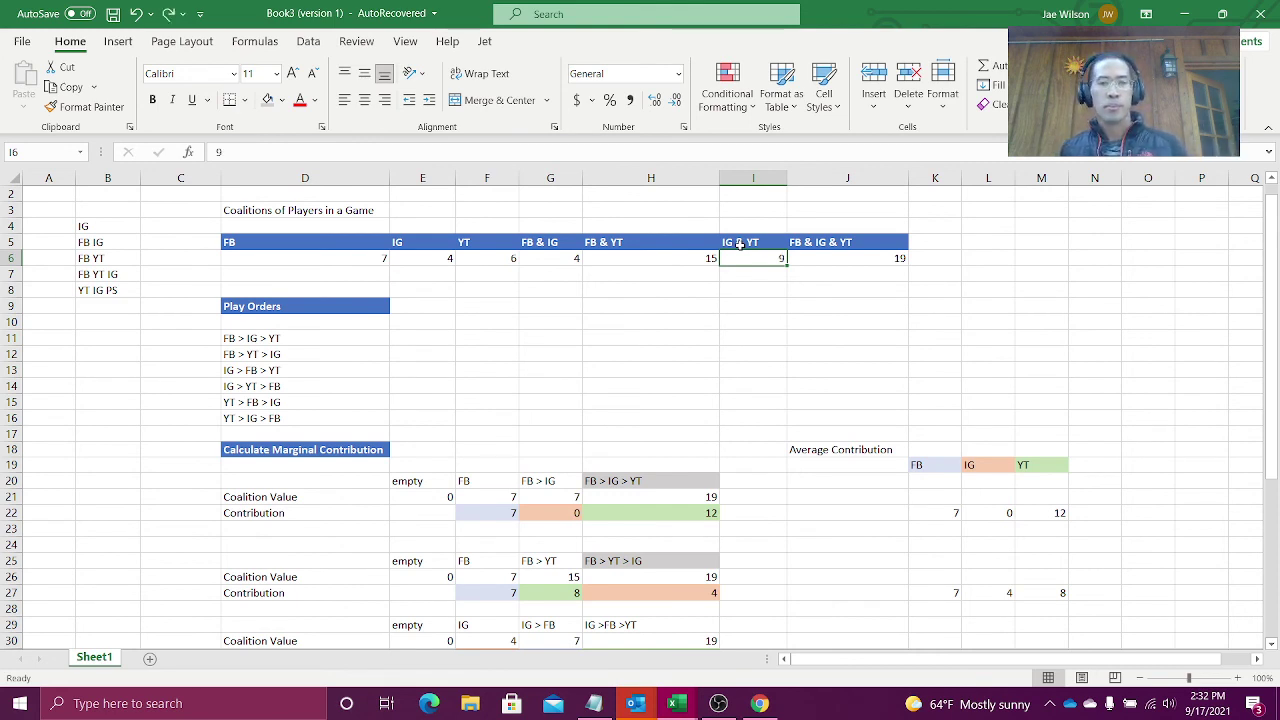
Switch to the Domo Marketing Attribution dashboard in Chrome and clear the series_ordered filter for Facebook - Instagram - Paid Search
{"action": "key", "text": "alt+Tab"}
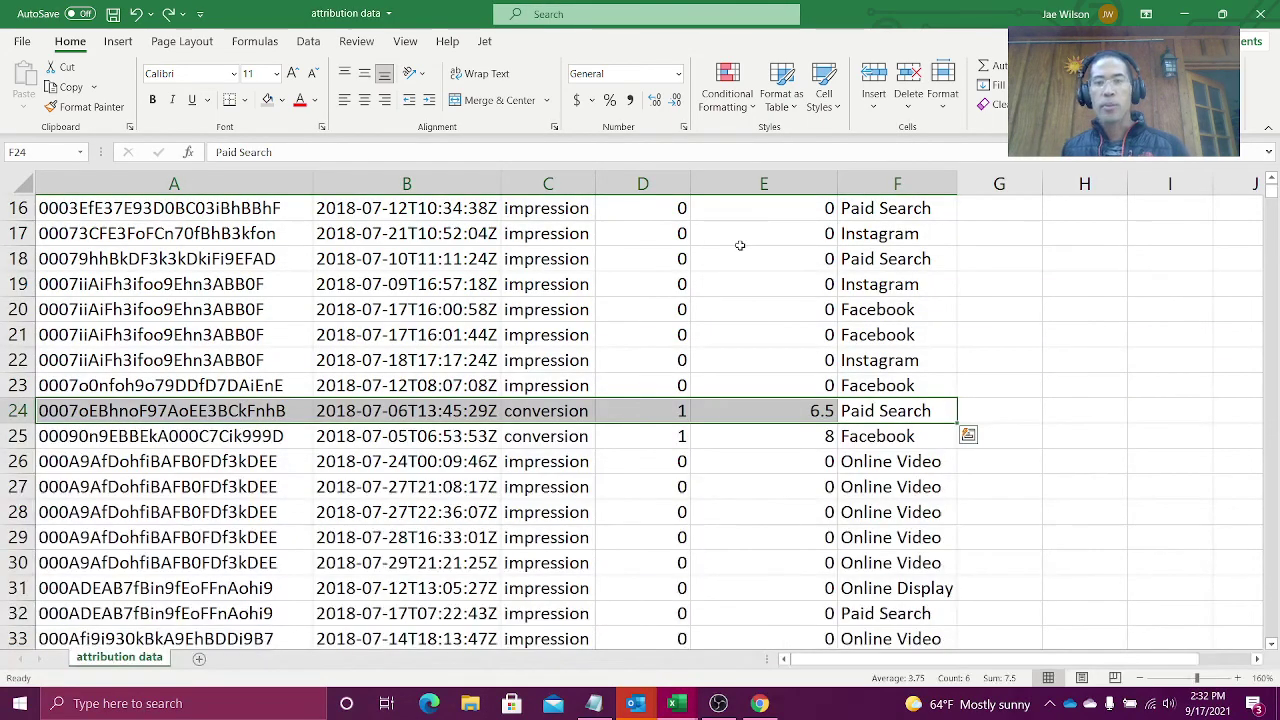
{"action": "key", "text": "alt+Tab"}
{"action": "key", "text": "Tab"}
{"action": "scroll", "coordinate": [903, 337], "scroll_direction": "up", "scroll_amount": 5}
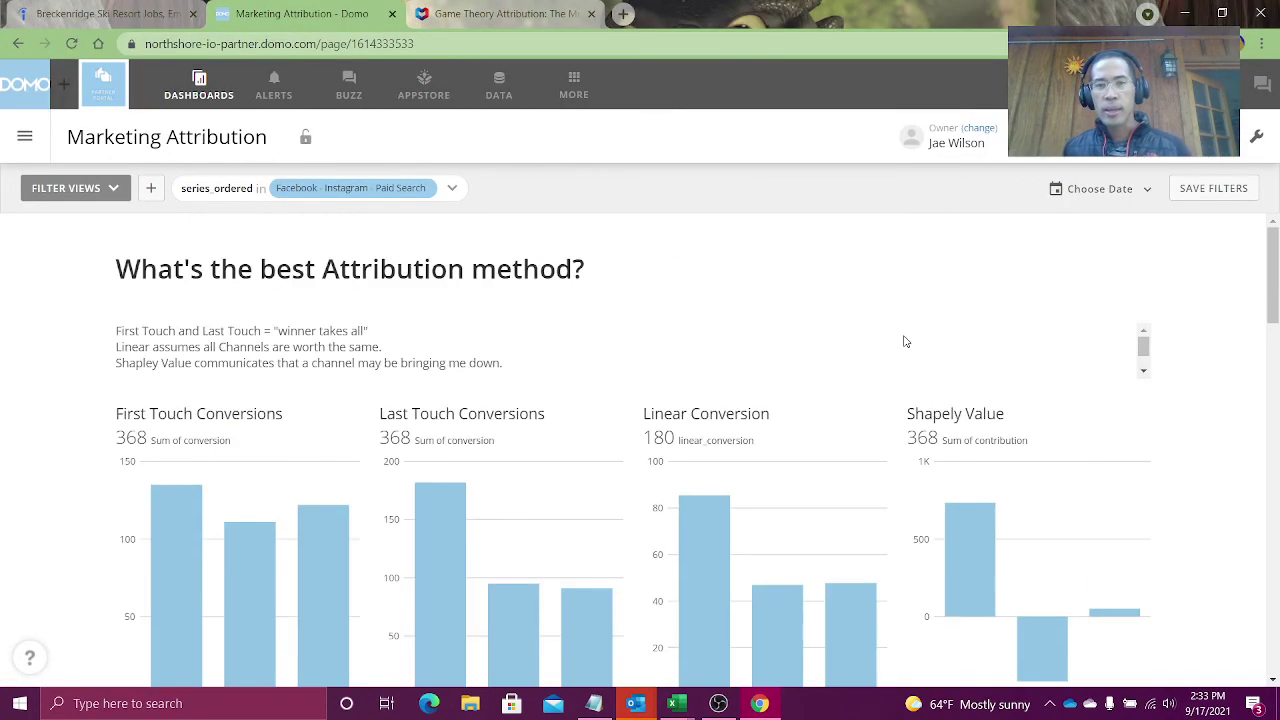
{"action": "left_click", "coordinate": [430, 188]}
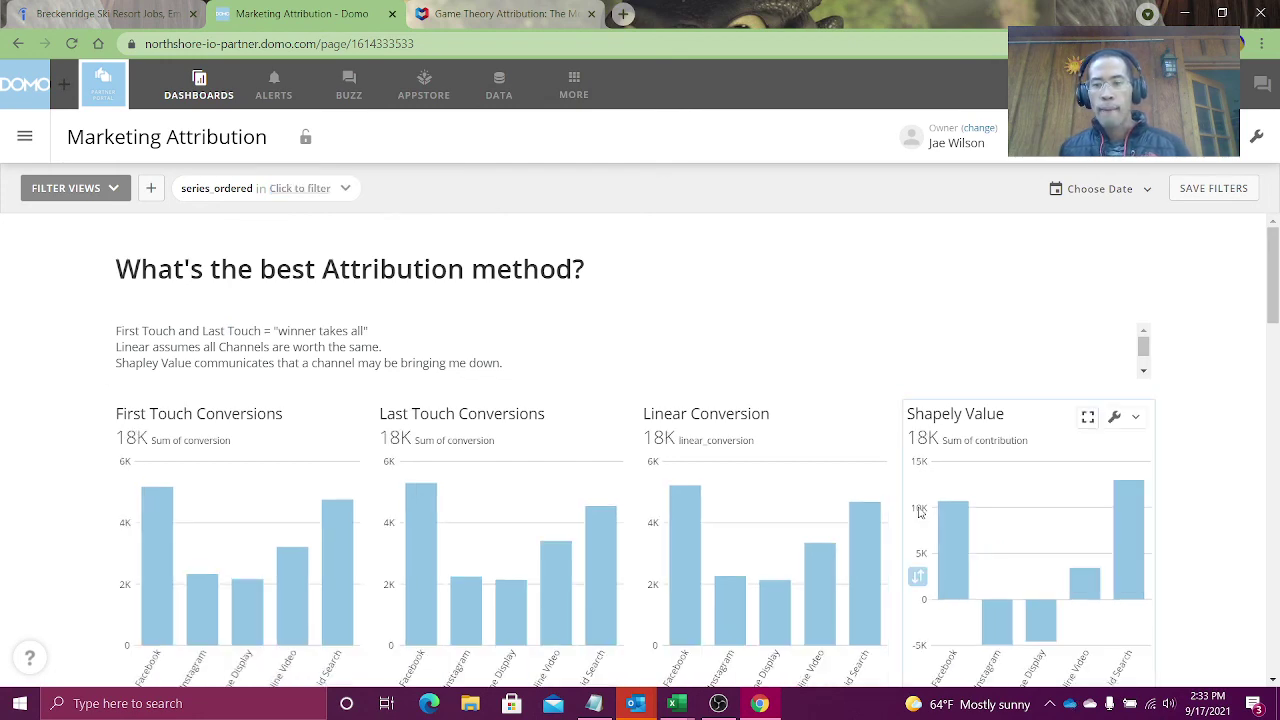
Examine the Instagram and Online Display bars in the Shapely Value chart and view the start of the Customer Journey section
{"action": "scroll", "coordinate": [1005, 600], "scroll_direction": "down", "scroll_amount": 1}
{"action": "left_click", "coordinate": [1012, 550]}
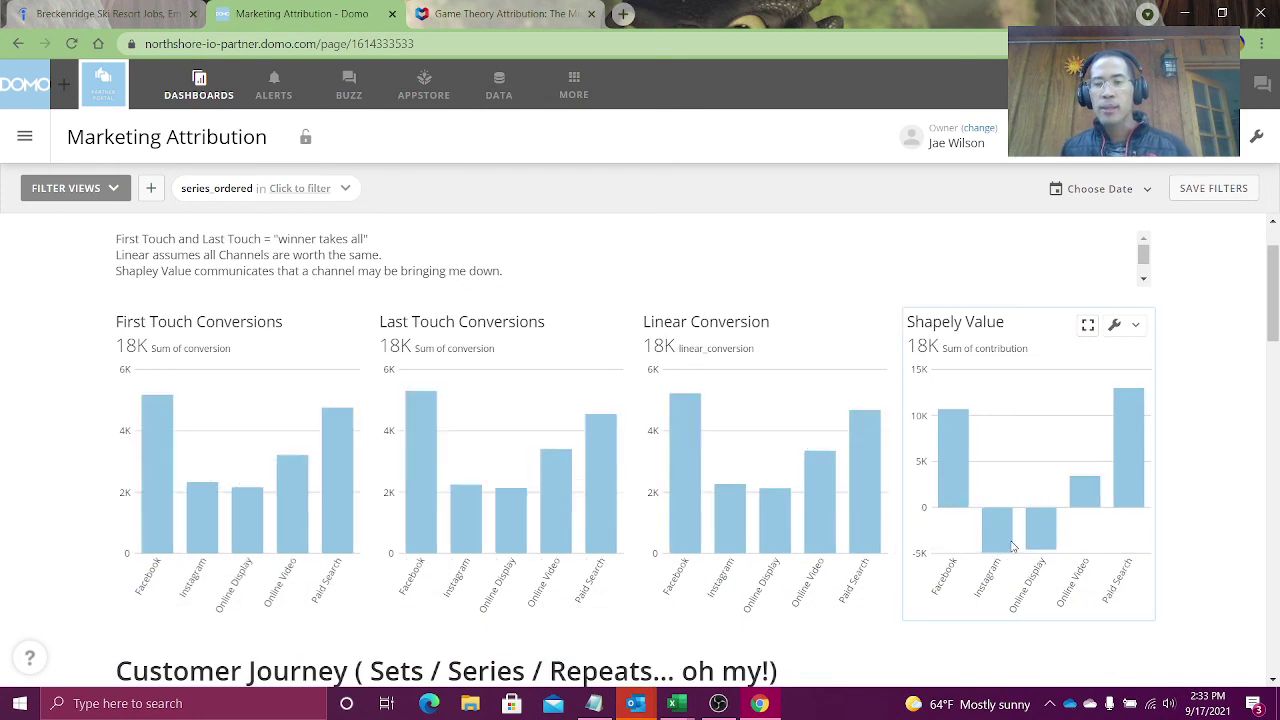
{"action": "left_click", "coordinate": [1052, 544]}
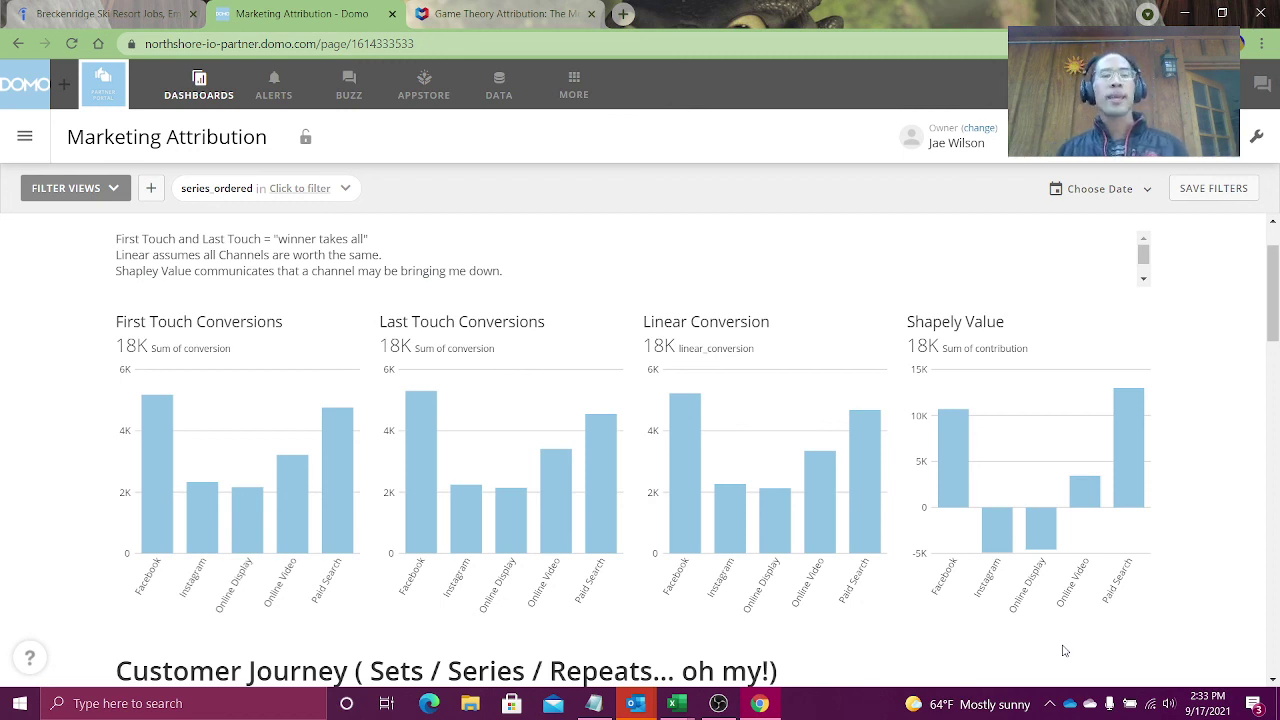
{"action": "scroll", "coordinate": [1065, 651], "scroll_direction": "down", "scroll_amount": 1}
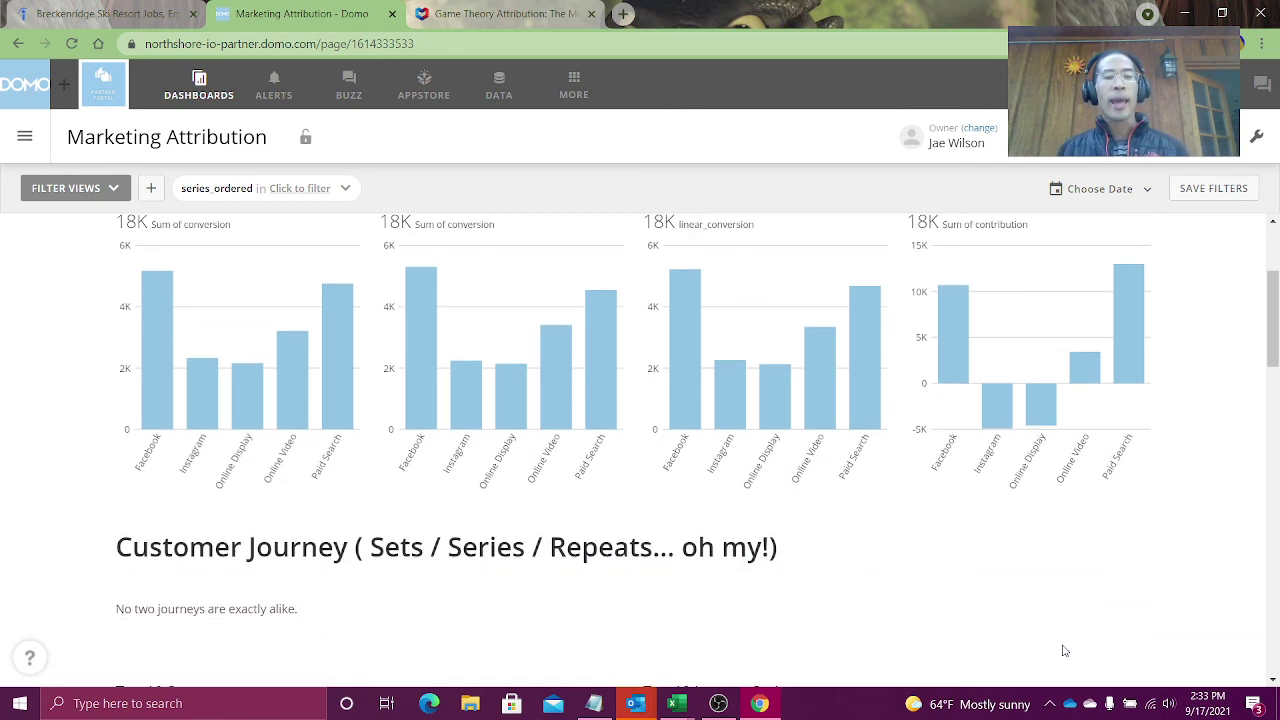